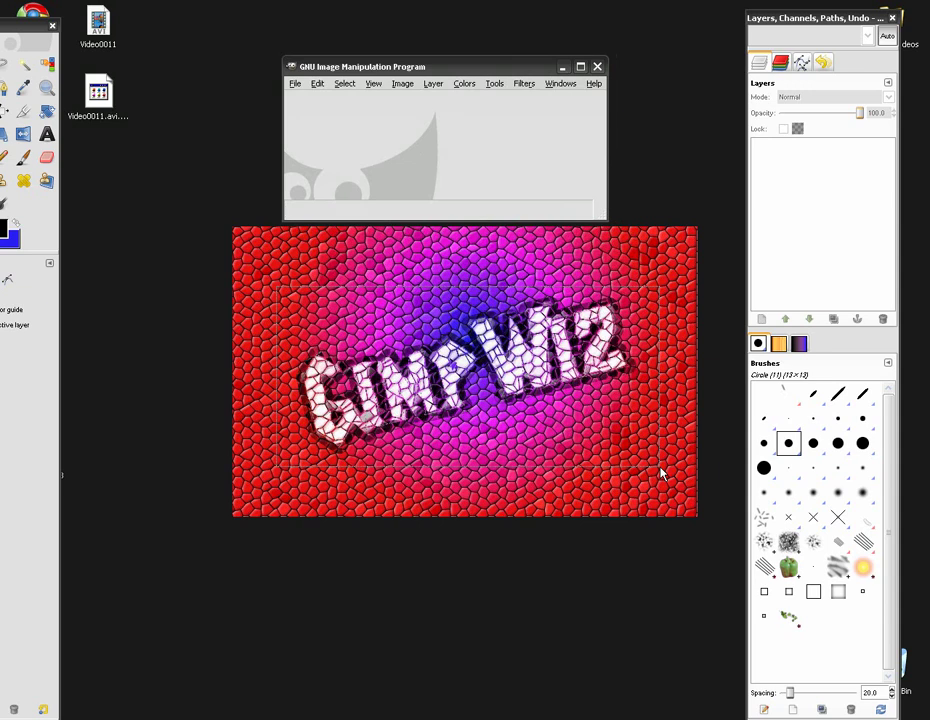
Move the finished mosaic sample aside and bring the empty main window and Toolbox into view.
left_click_drag(383, 421, 285, 290)
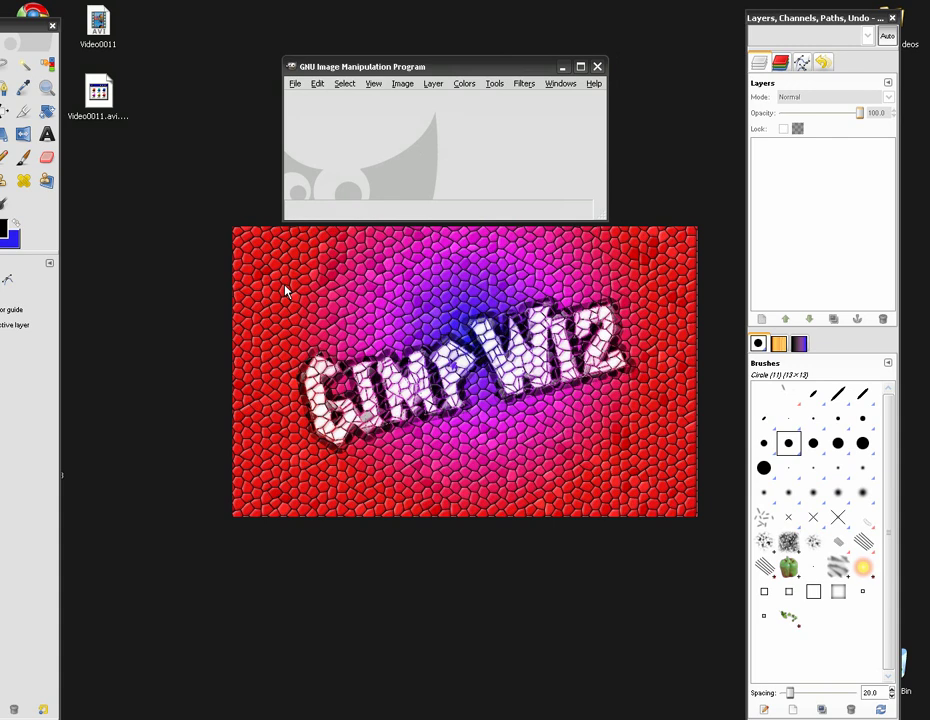
left_click_drag(384, 72, 367, 249)
left_click_drag(16, 31, 140, 16)
Create a new 640×400 image and position and enlarge its window.
left_click(274, 260)
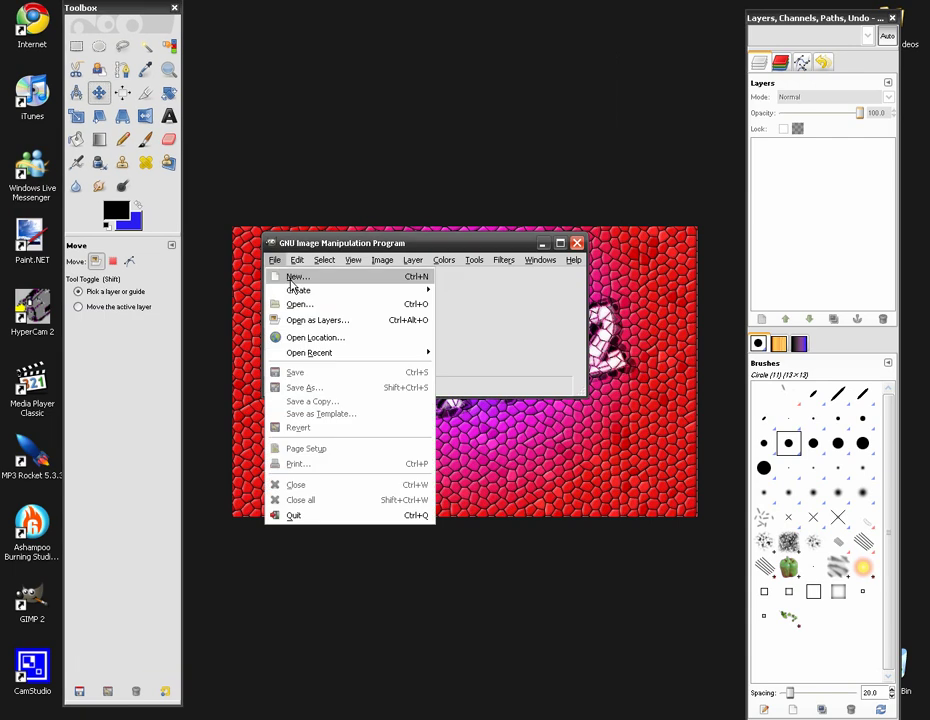
left_click(297, 276)
left_click(488, 364)
left_click_drag(497, 234, 439, 161)
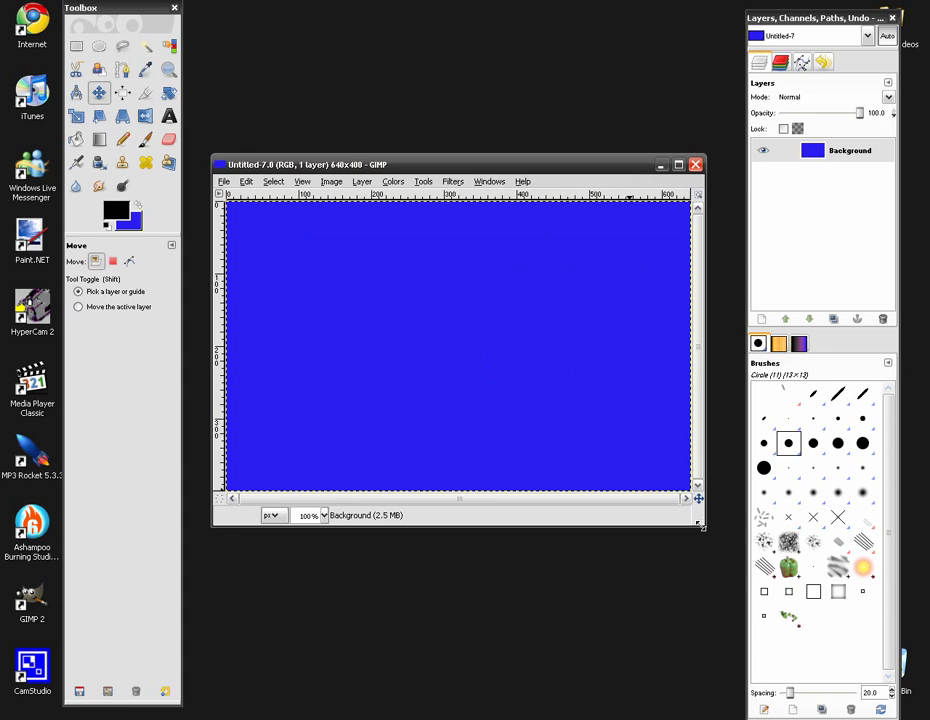
left_click_drag(706, 522, 729, 575)
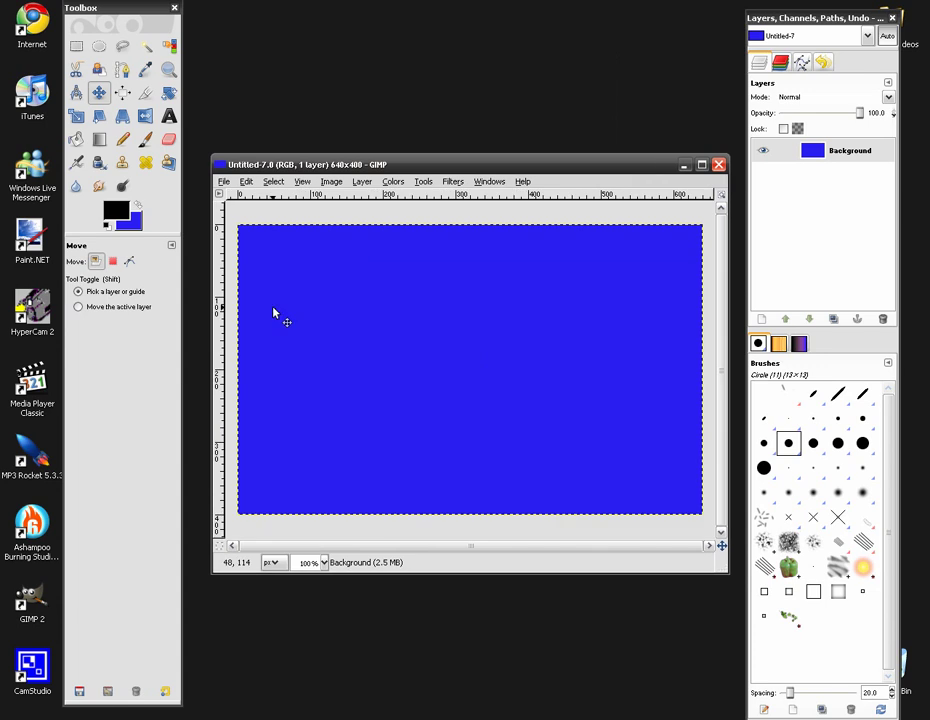
Restore default black and white colours, fill the canvas white, and select the Blend tool with a radial shape.
key("d")
key("Delete")
key("shift+b")
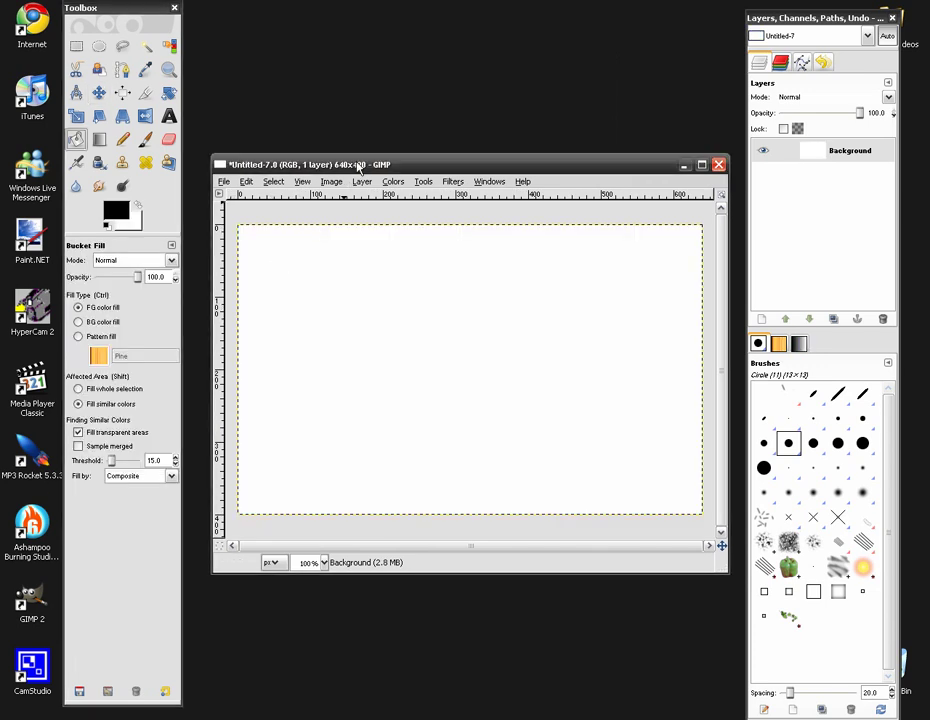
left_click_drag(357, 164, 352, 142)
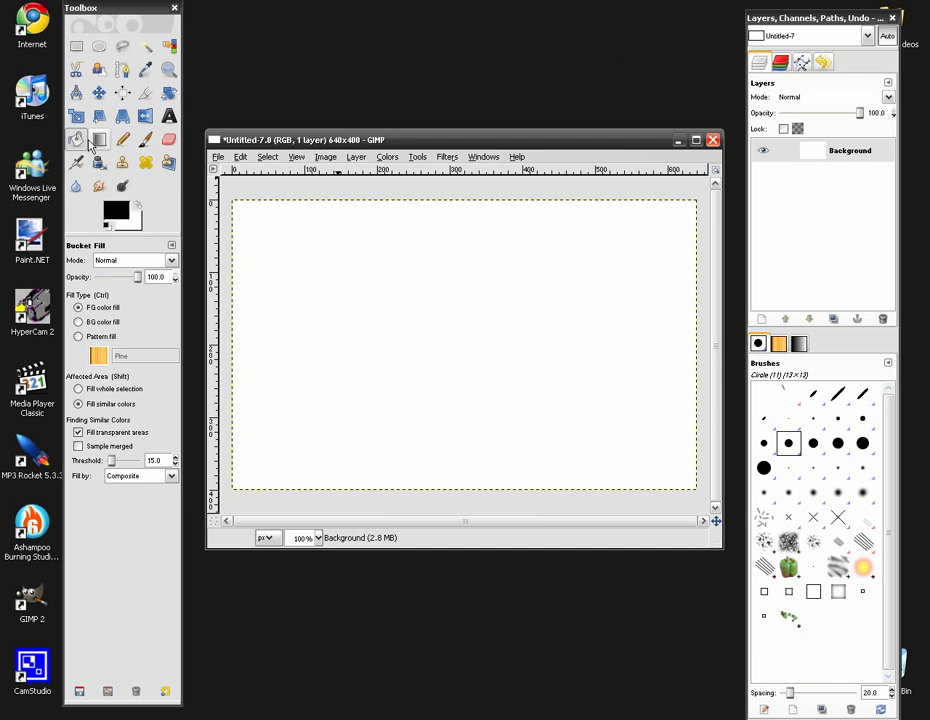
left_click(100, 142)
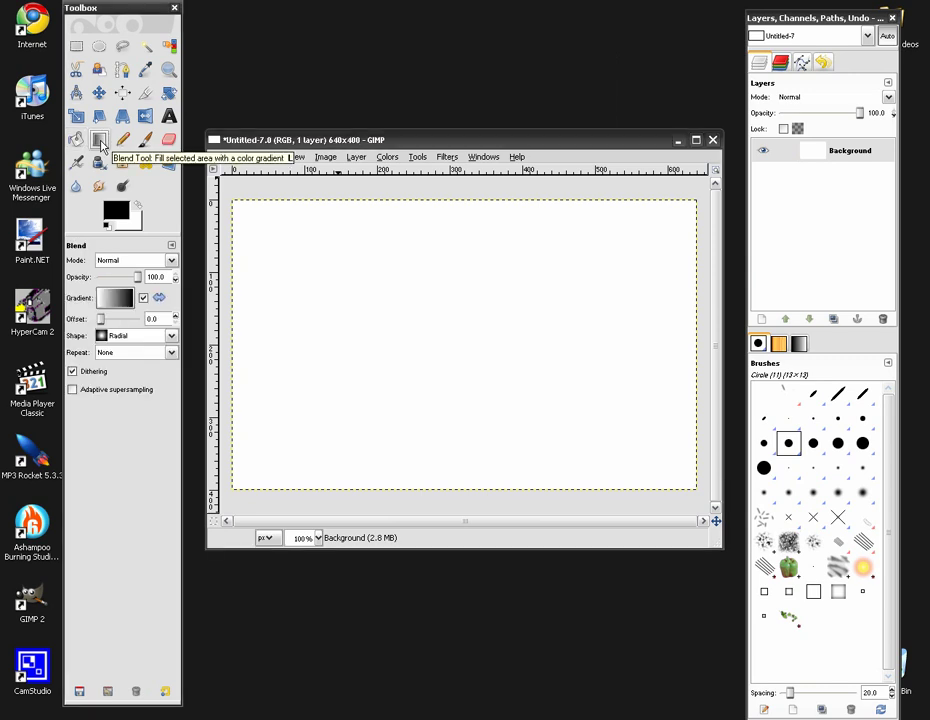
left_click(118, 299)
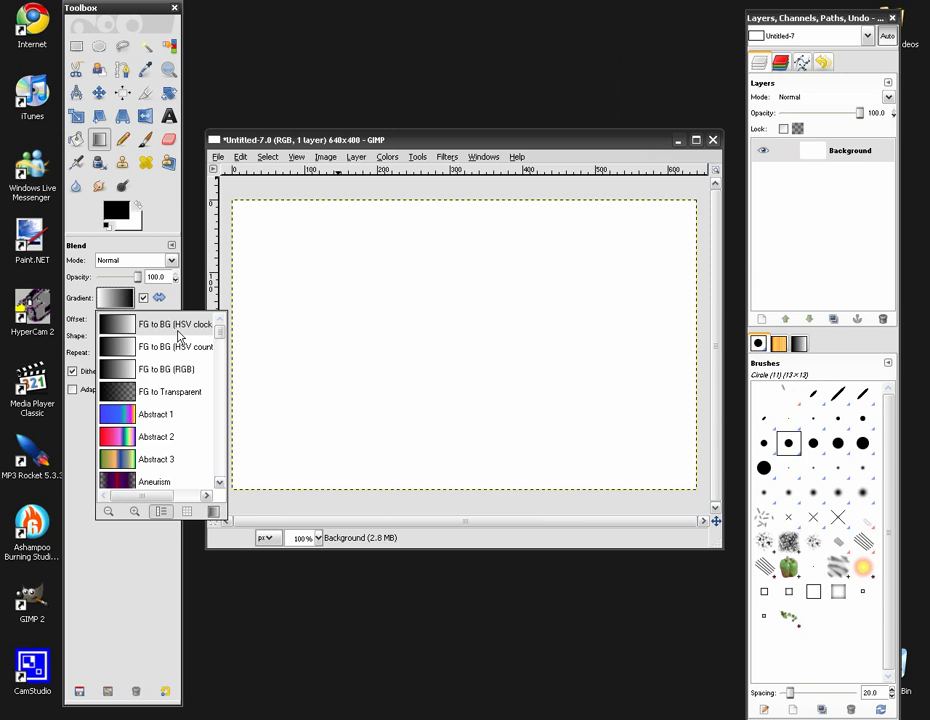
mouse_move(158, 495)
left_mouse_down()
mouse_move(197, 495)
mouse_move(165, 495)
left_mouse_up()
left_click(89, 221)
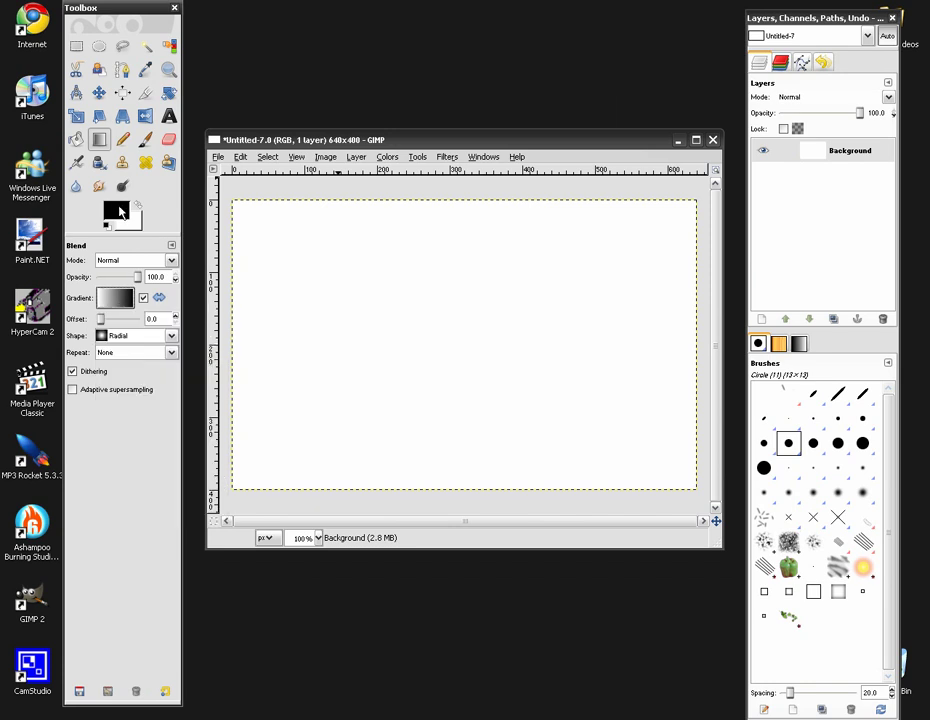
left_click(117, 209)
Set foreground to red and background to blue, then drag a radial gradient outward from the canvas centre.
left_click(130, 117)
left_click_drag(130, 117, 135, 89)
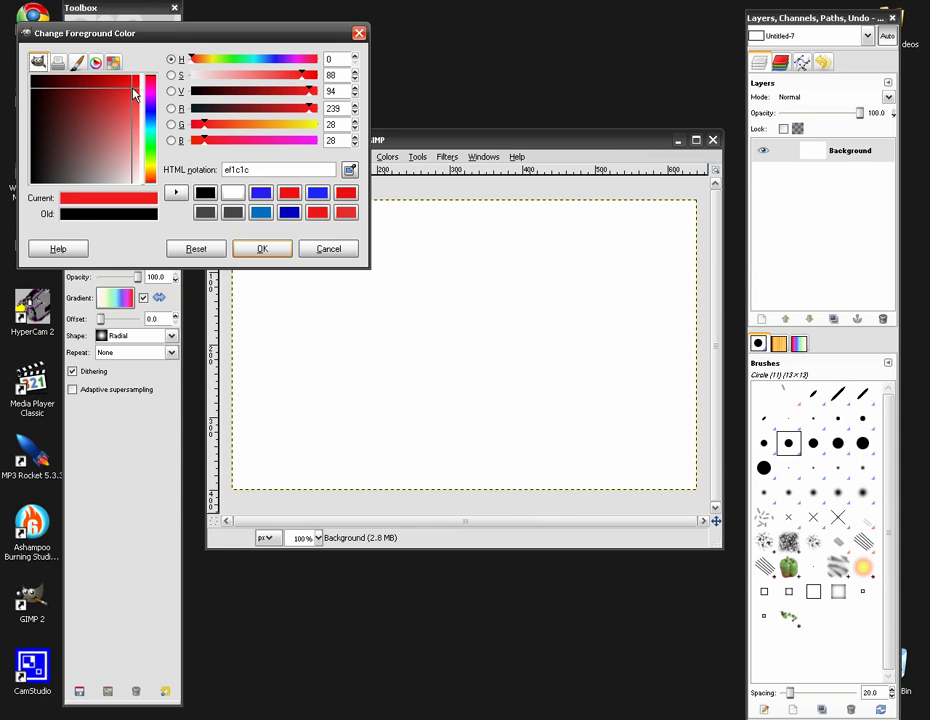
left_click(250, 247)
left_click(132, 222)
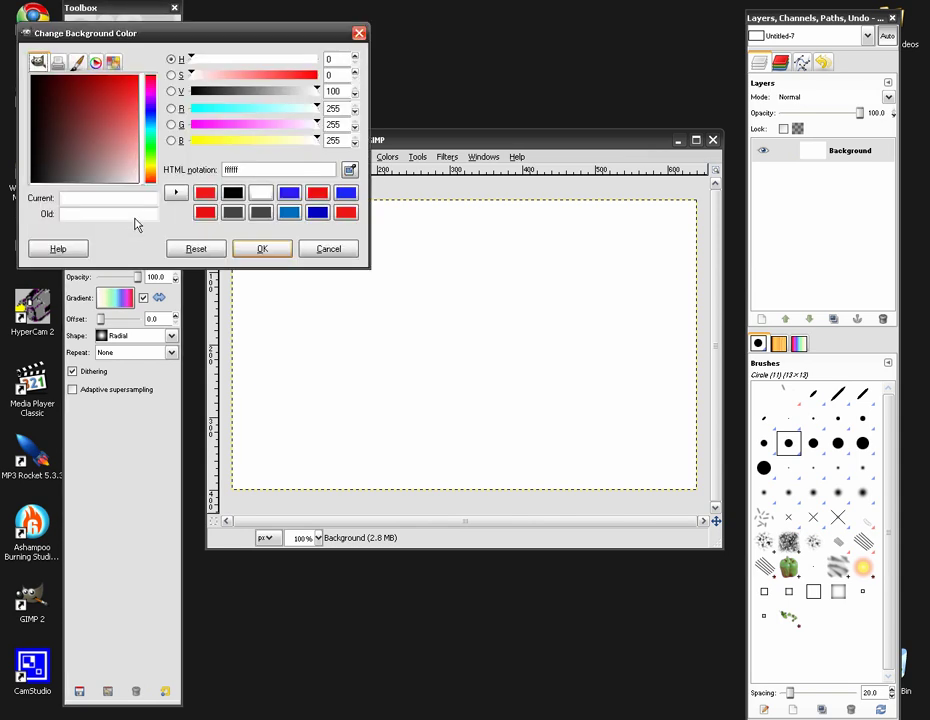
left_click(153, 117)
left_click(129, 100)
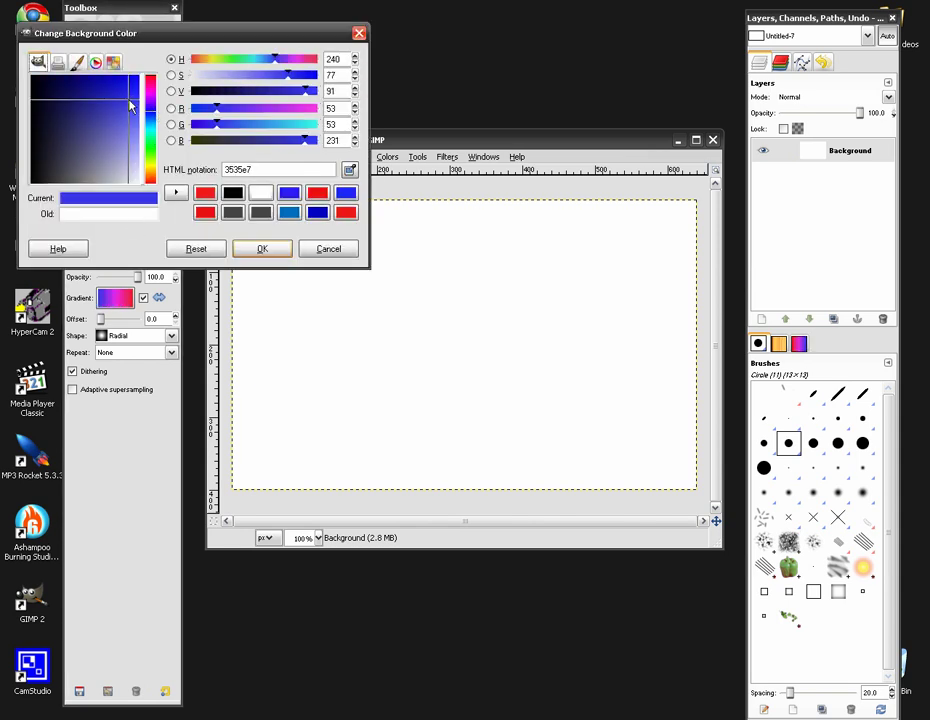
left_click(252, 248)
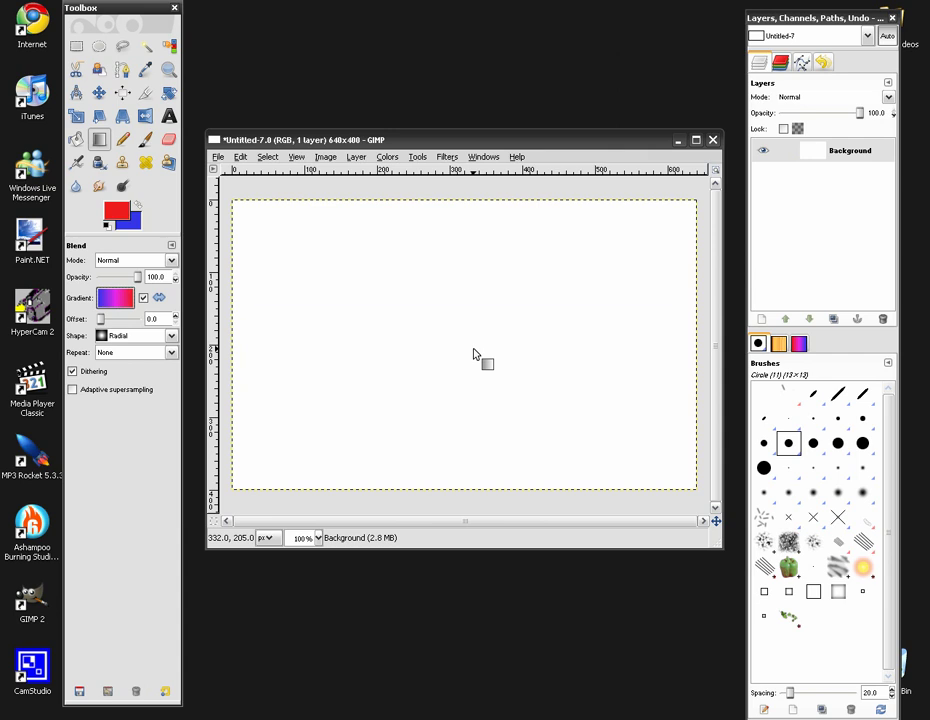
left_click_drag(460, 346, 683, 216)
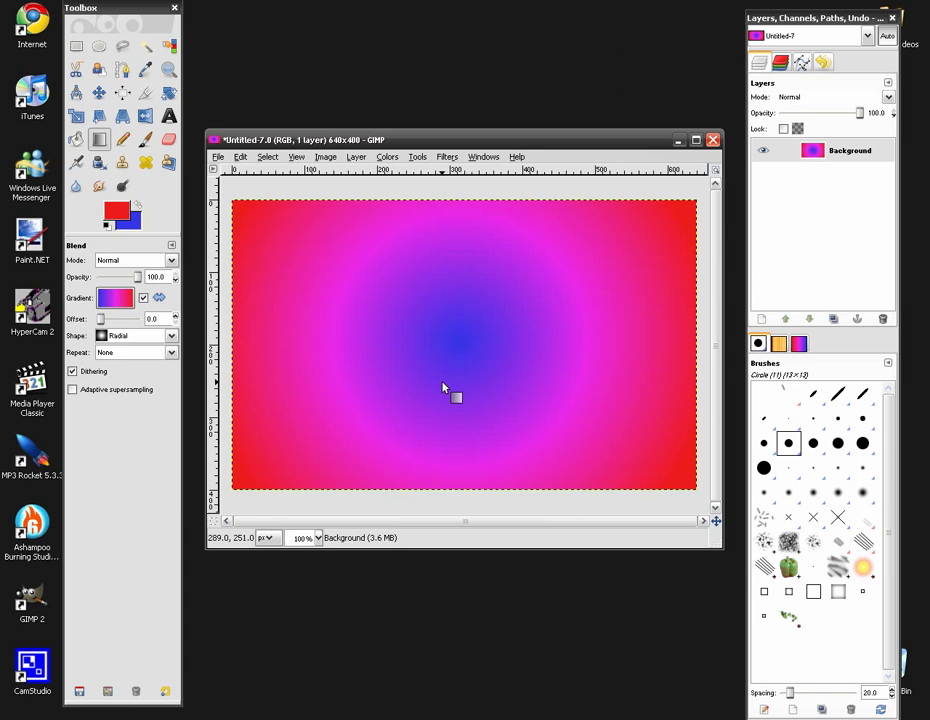
key("ctrl+z")
Open the Mosaic filter from Filters > Distorts and adjust its settings window.
left_click(452, 161)
mouse_move(498, 264)
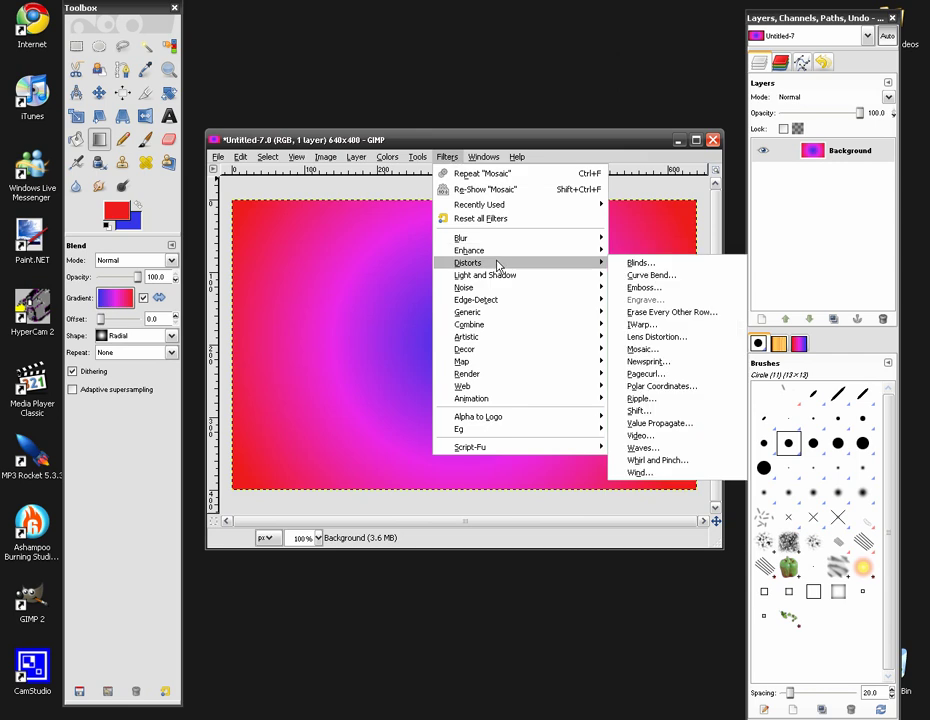
left_click(656, 351)
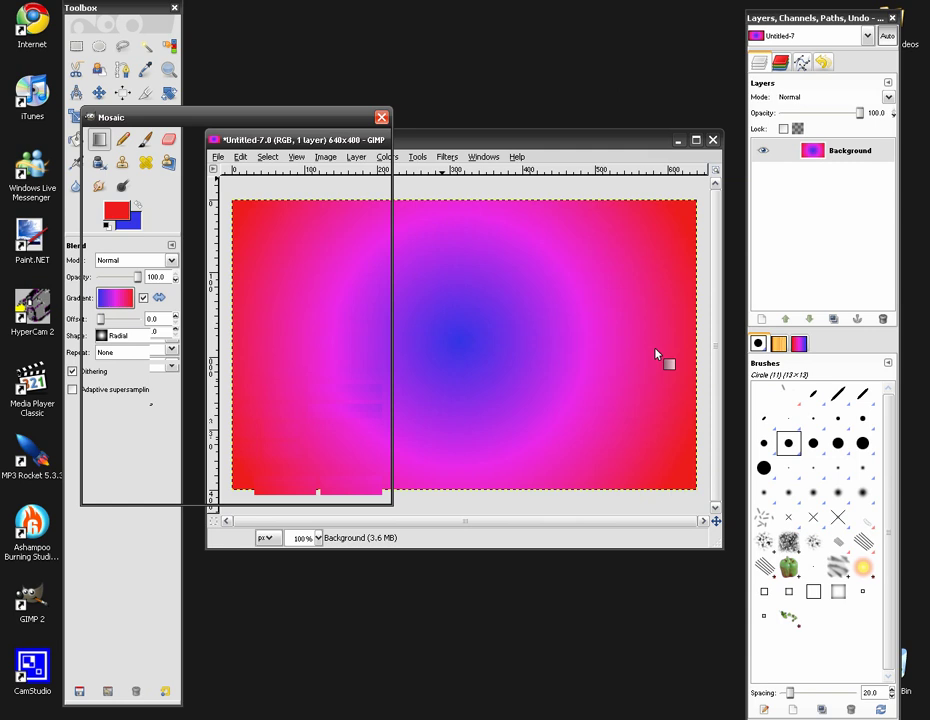
left_click_drag(286, 123, 461, 114)
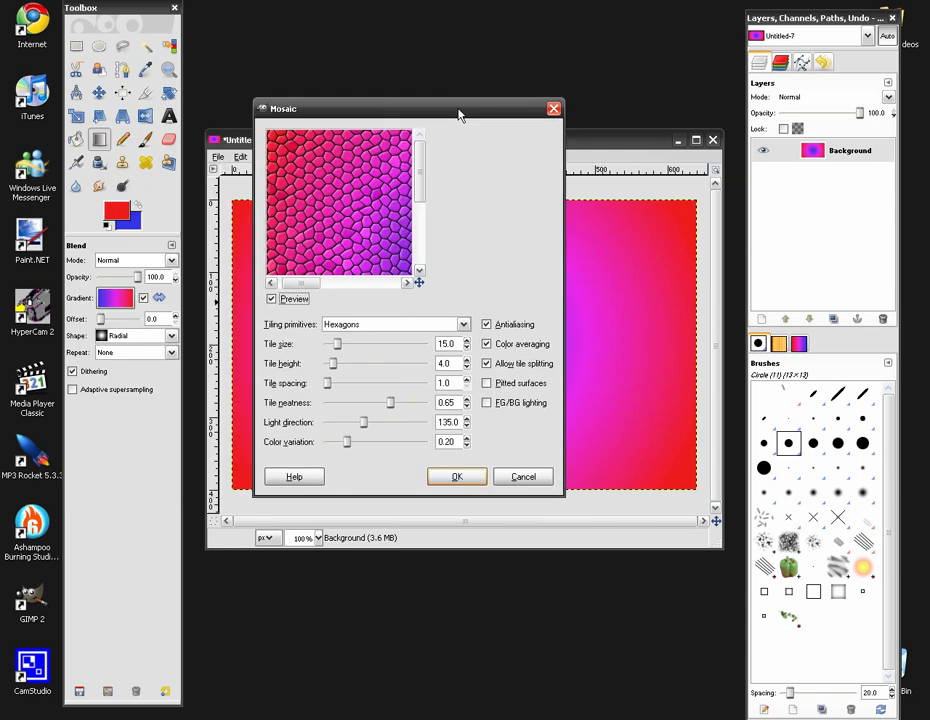
left_click_drag(421, 183, 420, 190)
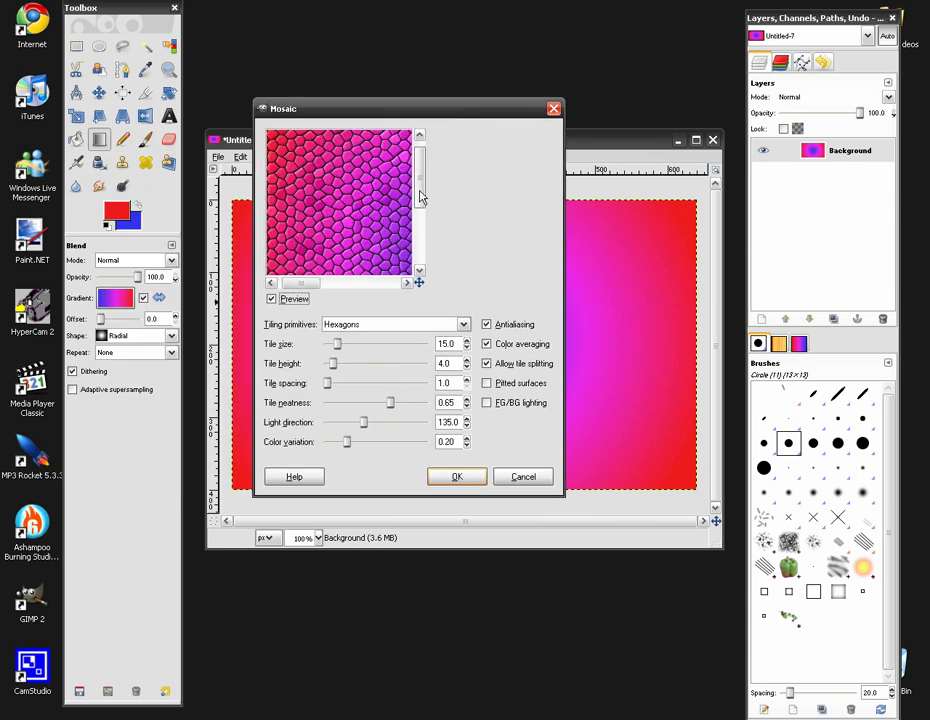
Preview square, octagon-and-square and triangle tiles, then apply the Mosaic with Hexagons.
left_click(417, 328)
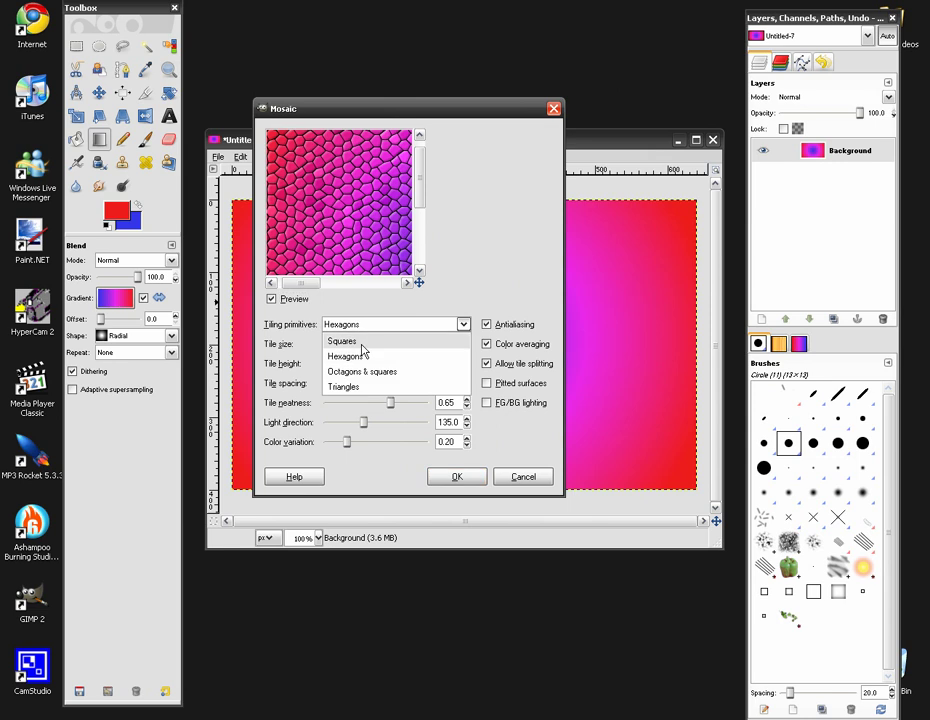
left_click(369, 341)
left_click(377, 330)
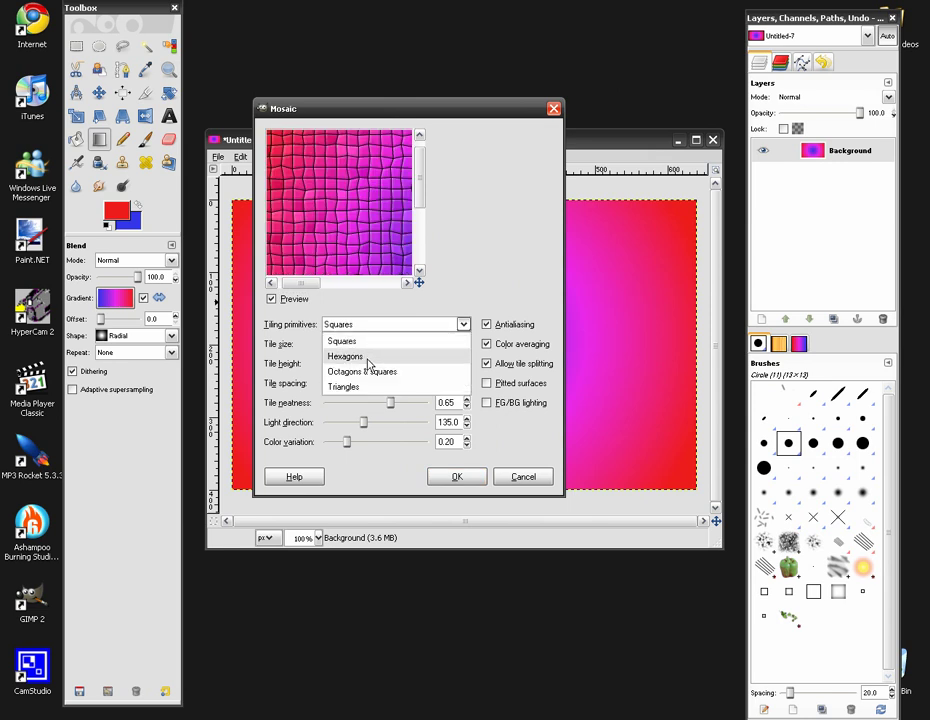
left_click(370, 373)
left_click(377, 331)
left_click(374, 386)
left_click(380, 324)
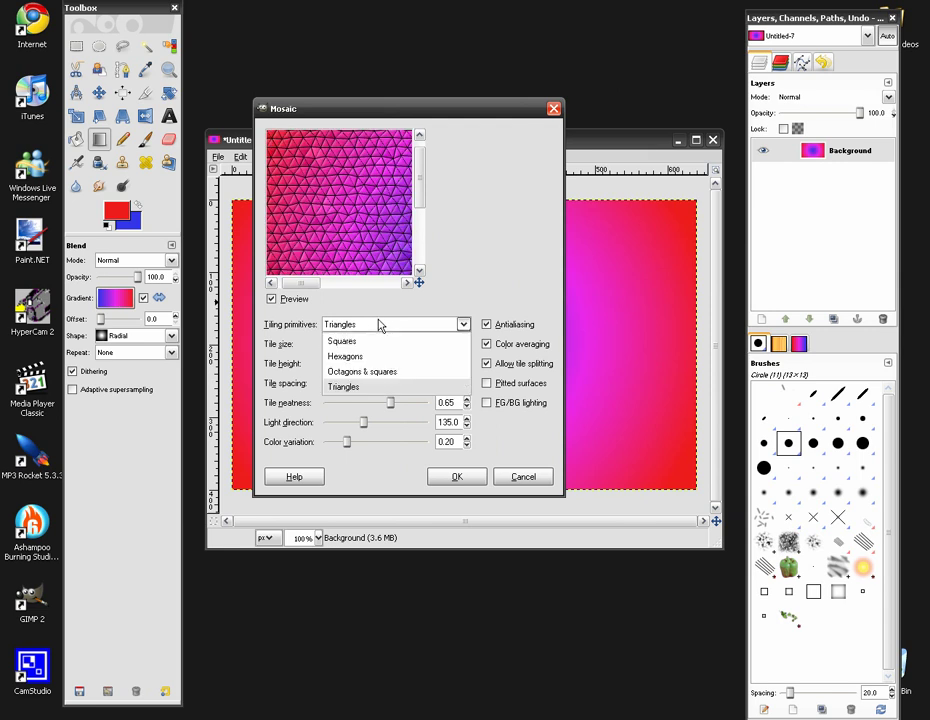
left_click(350, 356)
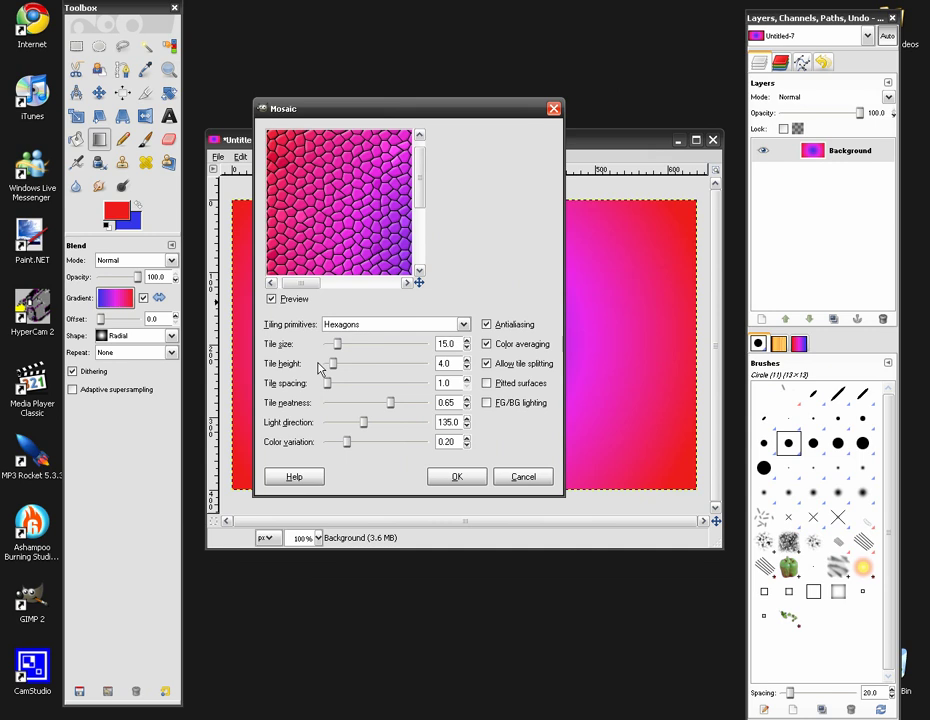
left_click(461, 482)
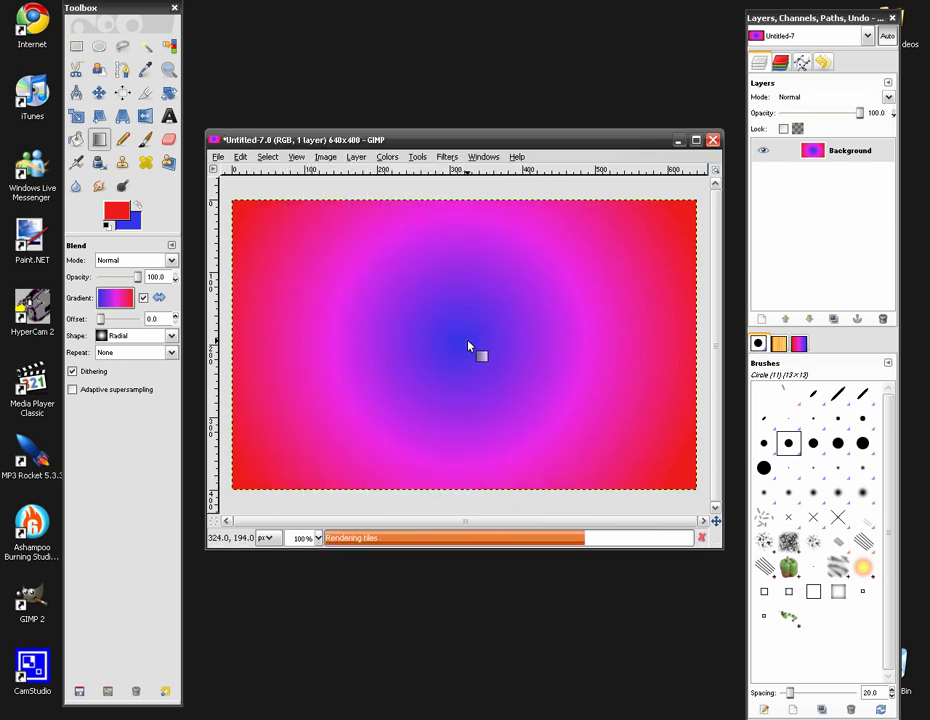
left_click_drag(483, 144, 482, 130)
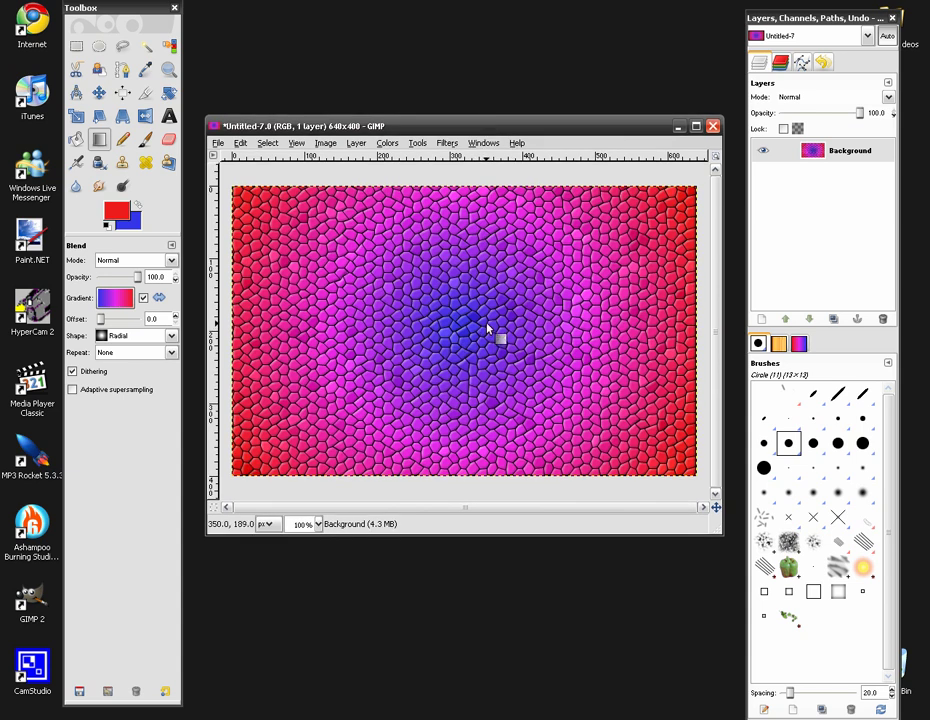
Add a transparent 640×400 layer named Text.
left_click(764, 321)
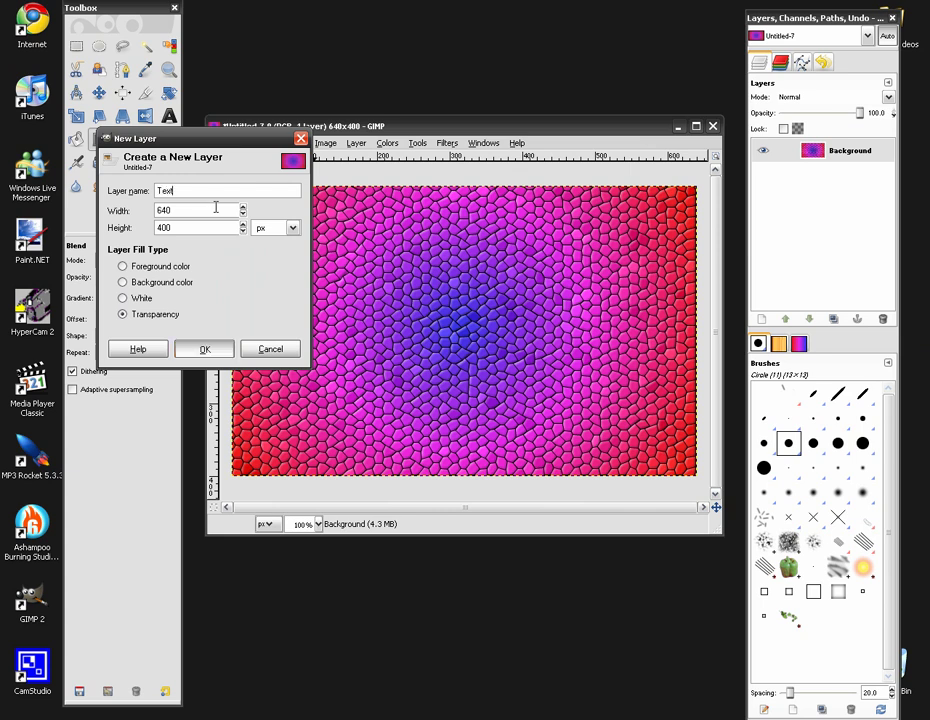
key("Return")
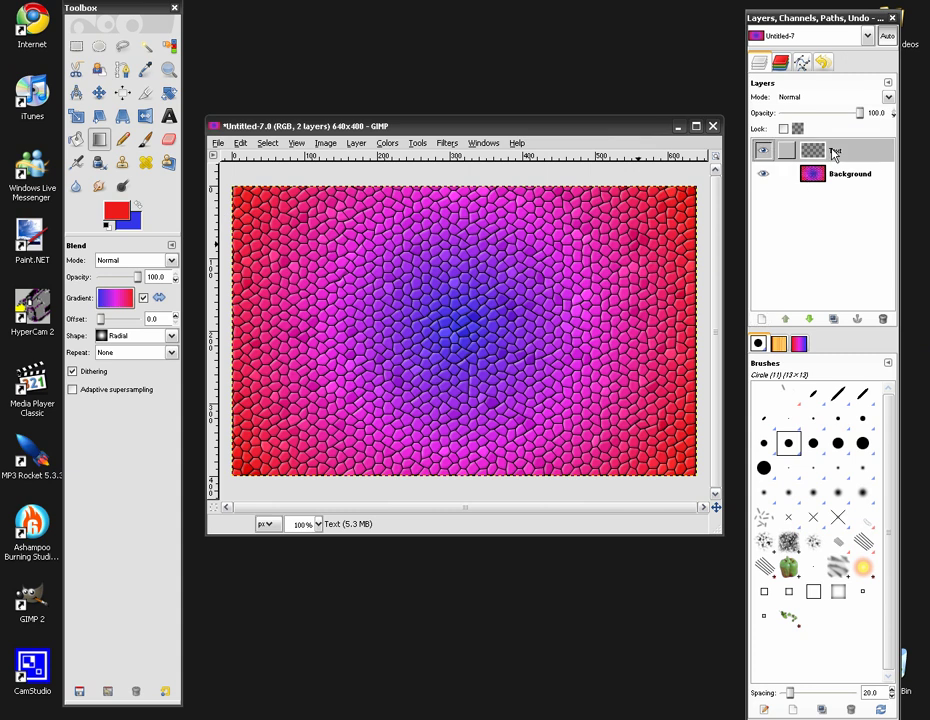
left_click(169, 116)
Type 'GimpWiz' in a text box spanning the canvas and change its colour to white.
left_click(262, 261)
left_click_drag(262, 261, 656, 384)
type("GimpWiz")
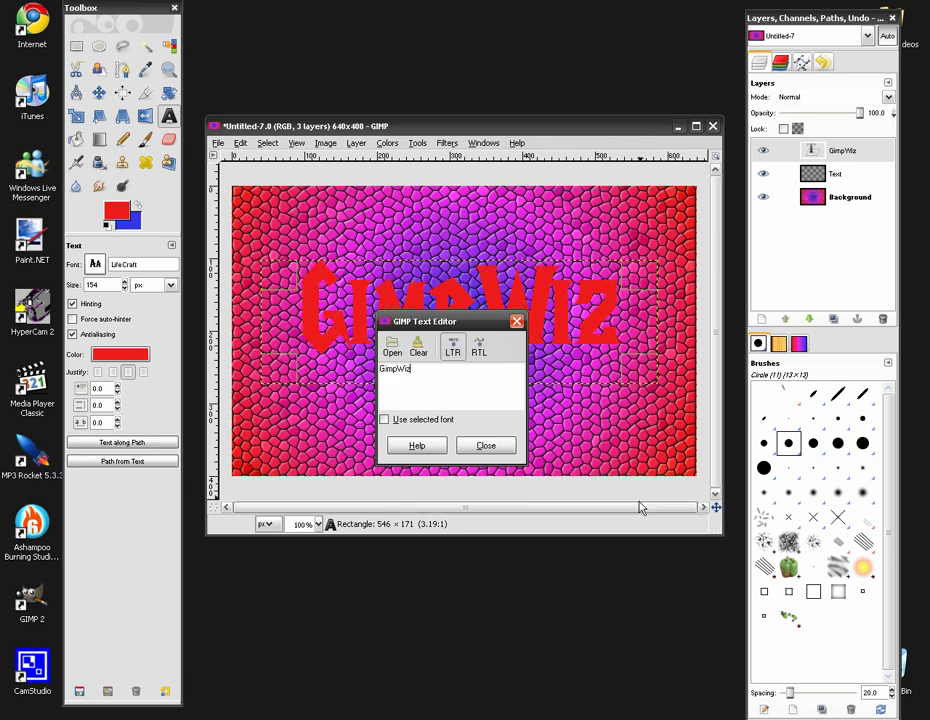
key("Escape")
left_click(127, 354)
left_click(245, 172)
left_click(245, 224)
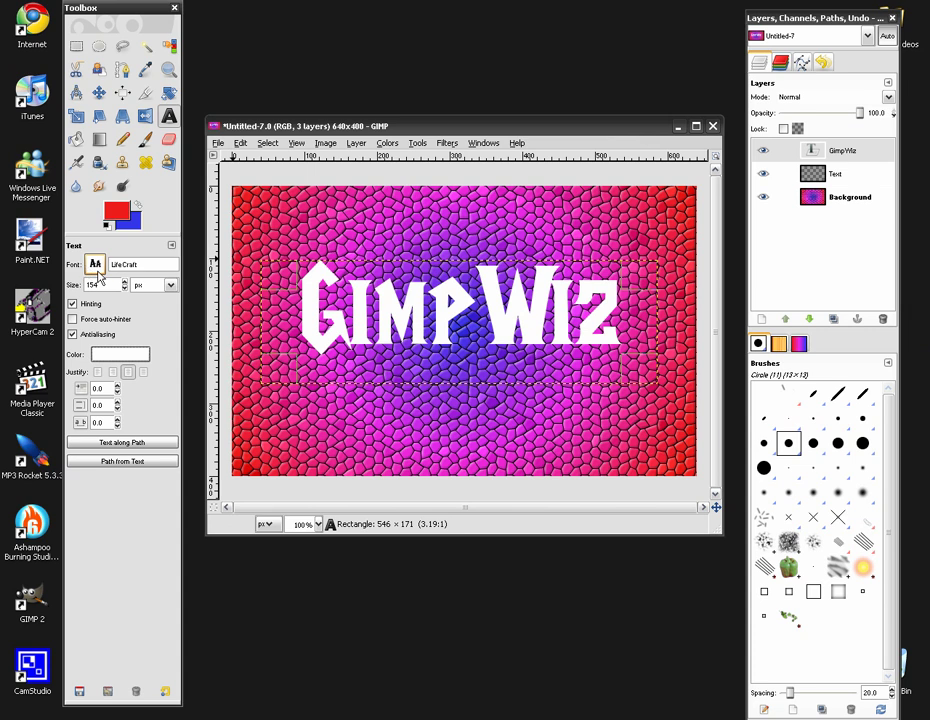
left_click(849, 156)
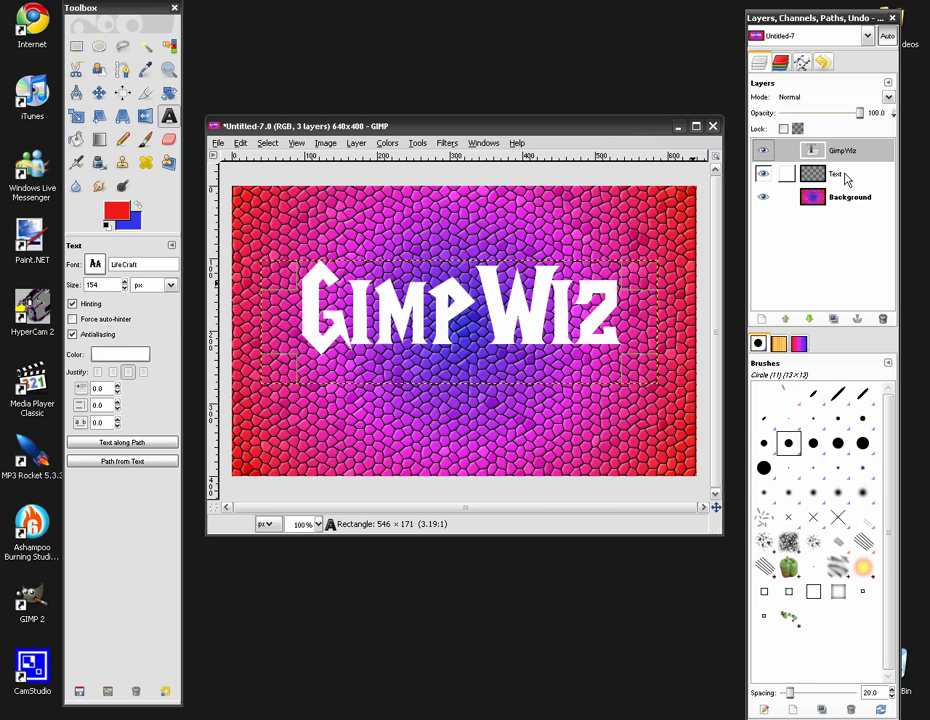
left_click(846, 177)
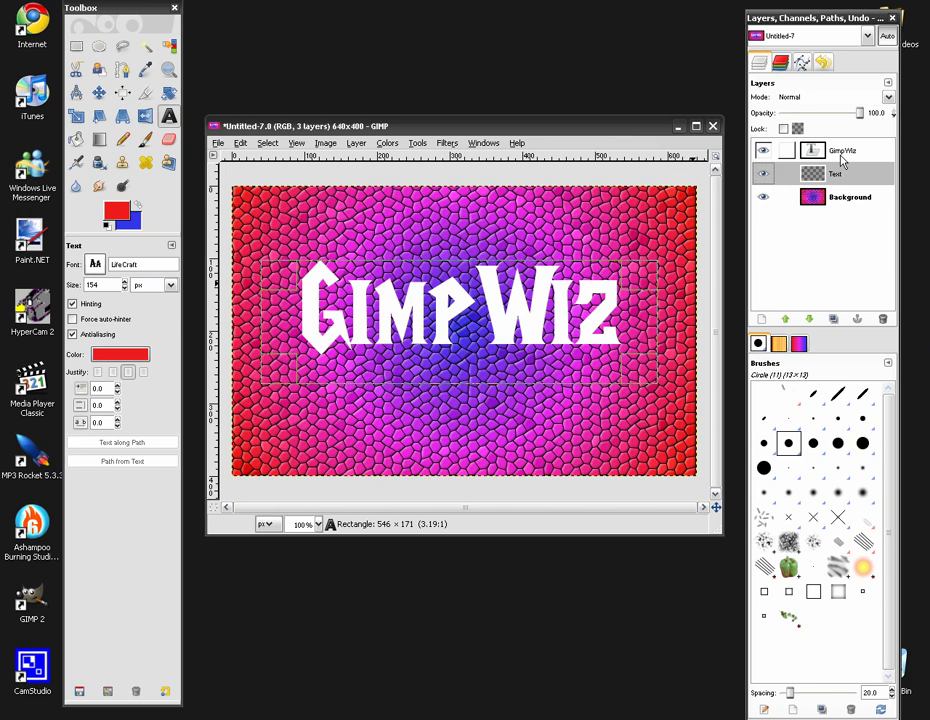
left_click(842, 157)
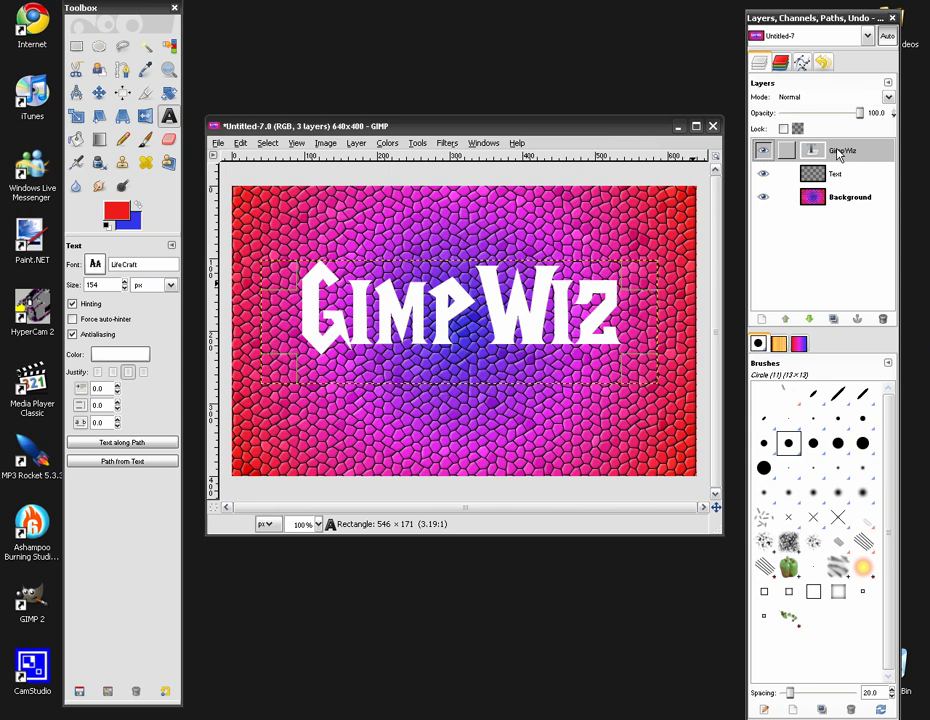
right_click(838, 152)
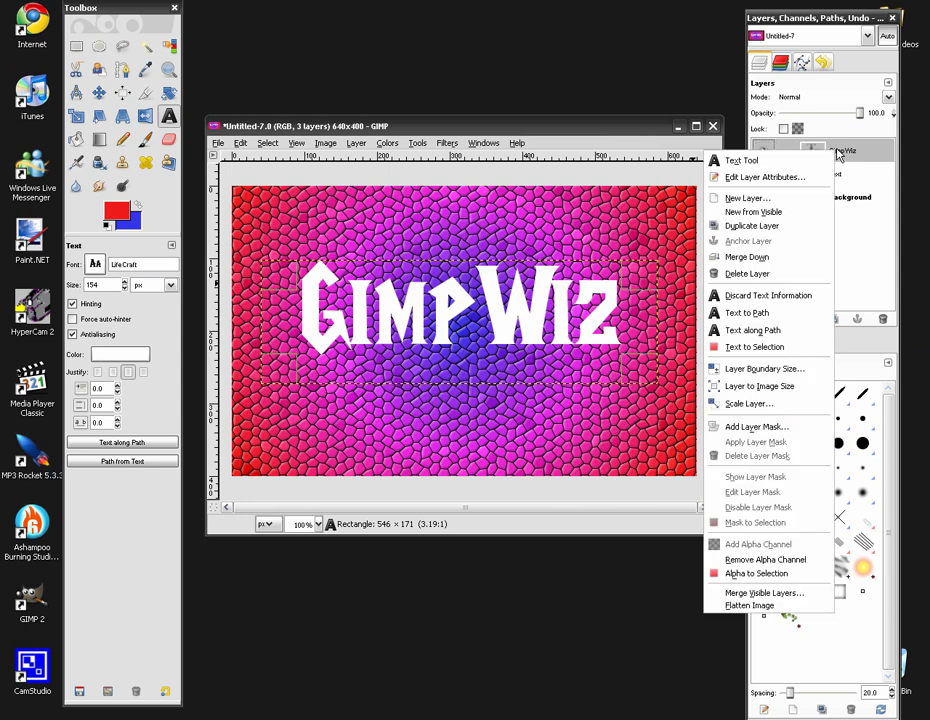
Turn the GimpWiz layer's alpha into a selection and grow it by 10 pixels.
left_click(758, 574)
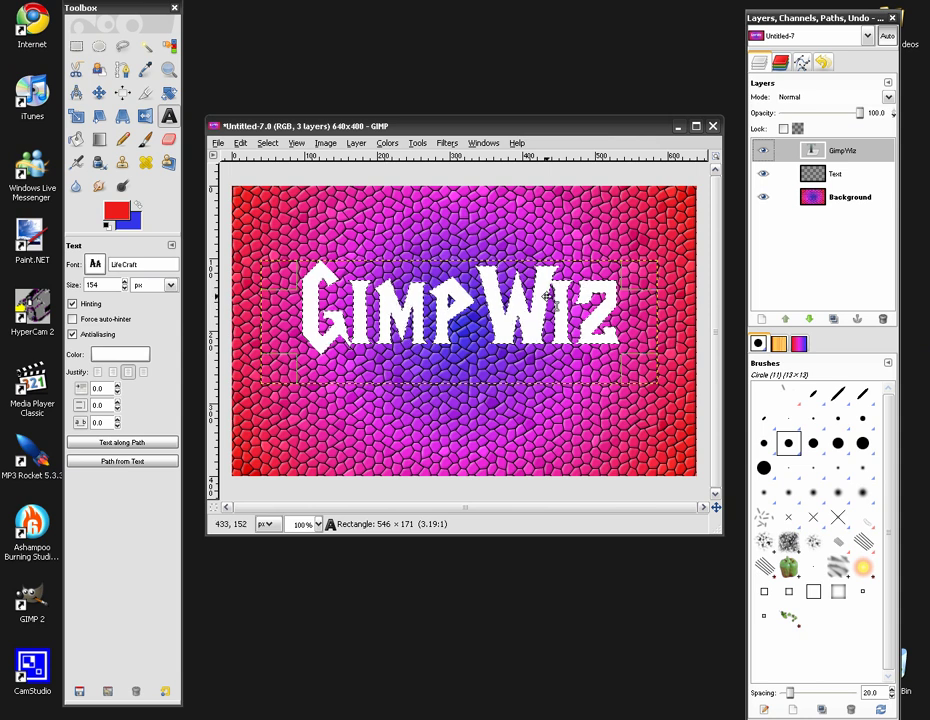
left_click(268, 143)
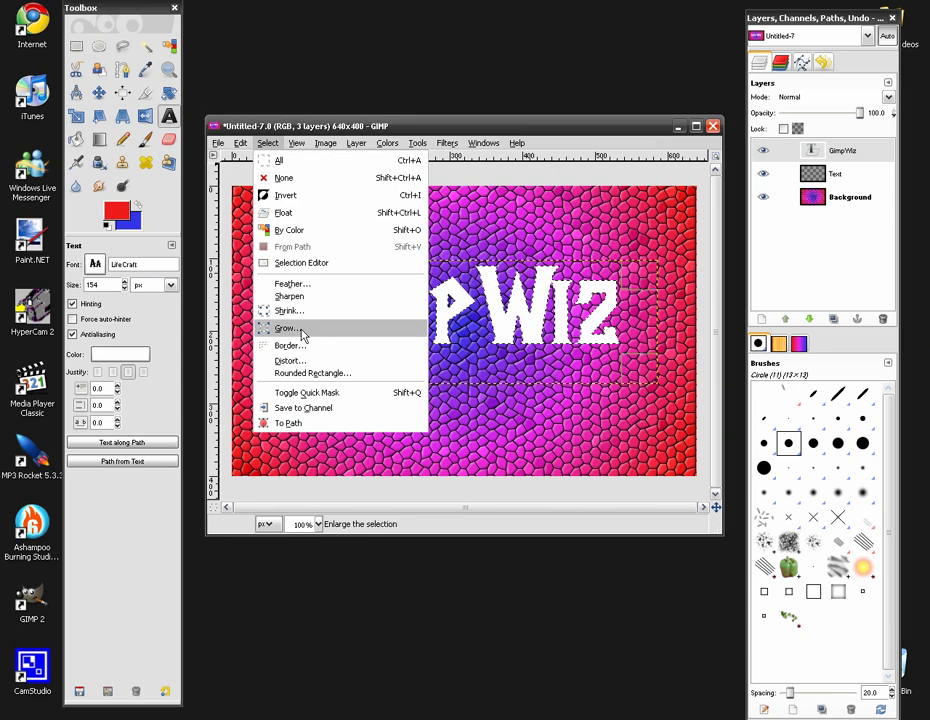
left_click(300, 329)
left_click(465, 389)
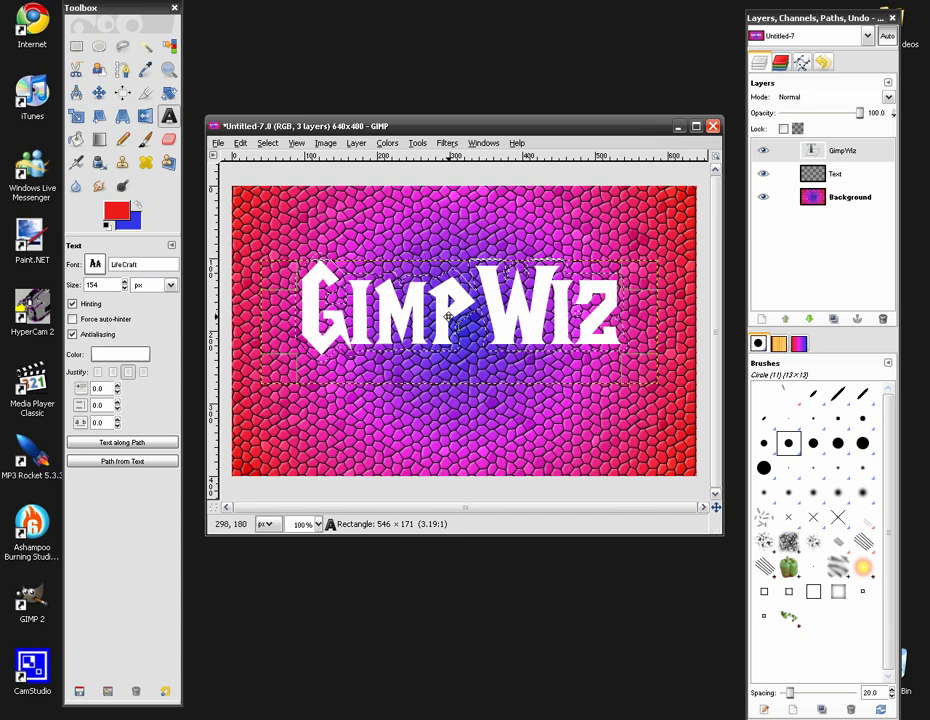
Fill the grown selection with black (000000) and shift the outline slightly downward.
left_click(76, 139)
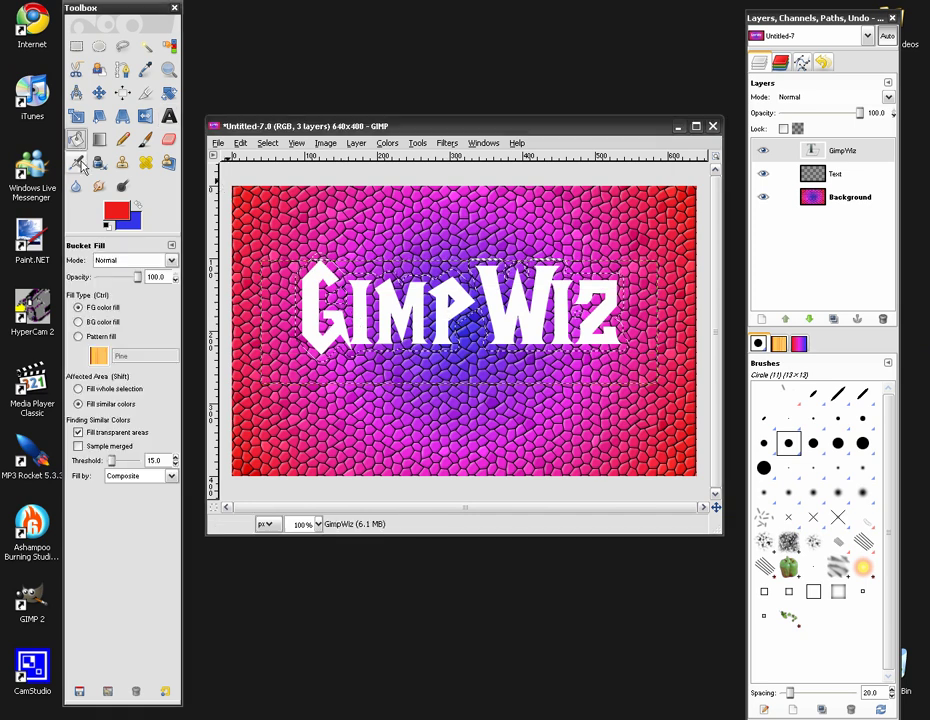
left_click(115, 210)
left_click_drag(100, 118, 208, 241)
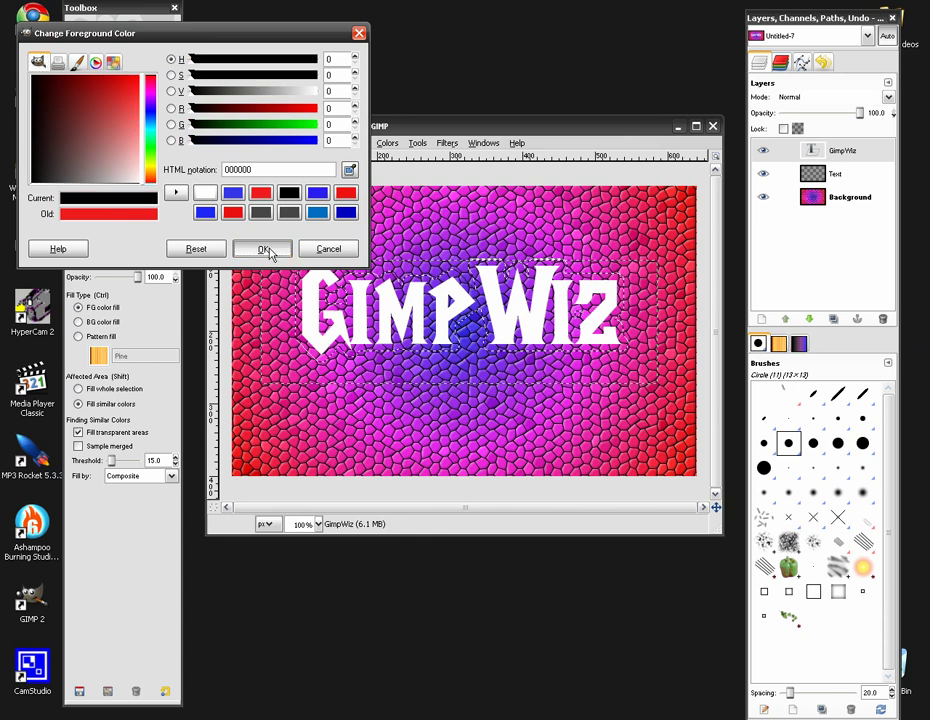
left_click(255, 248)
left_click(307, 306)
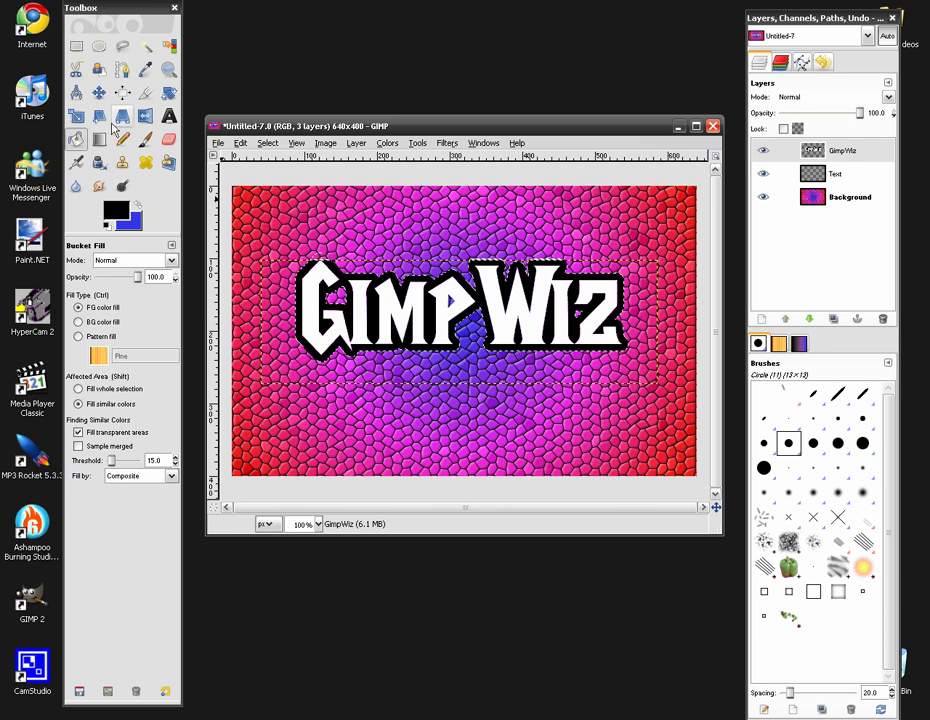
left_click(101, 94)
mouse_move(382, 310)
left_mouse_down()
mouse_move(389, 329)
mouse_move(377, 333)
mouse_move(390, 333)
left_mouse_up()
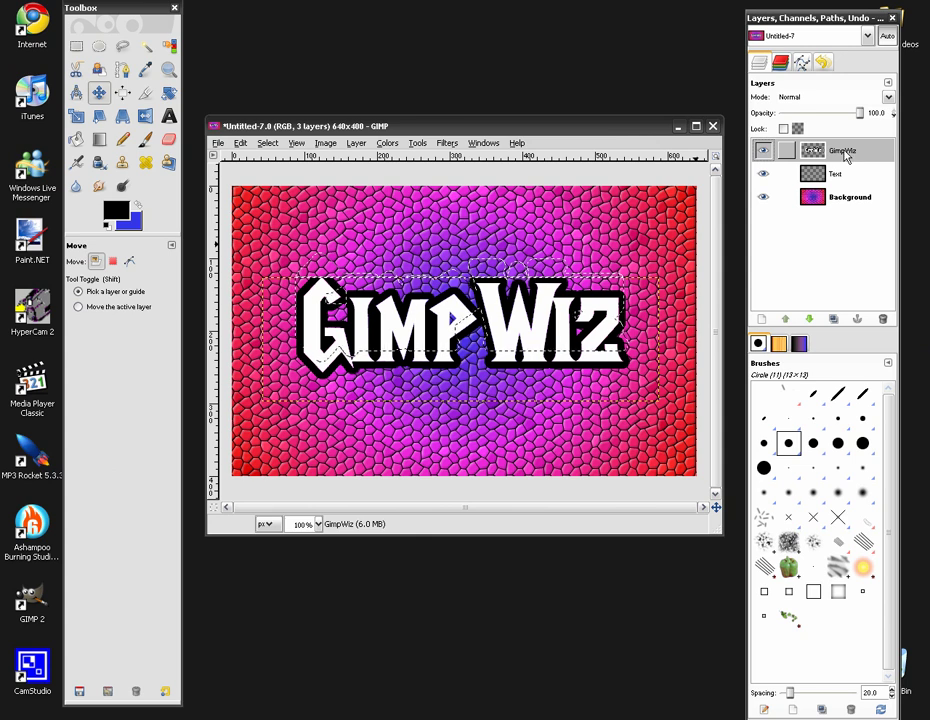
Merge the GimpWiz layer down into Text and nudge the merged lettering into place.
left_click_drag(560, 345, 560, 324)
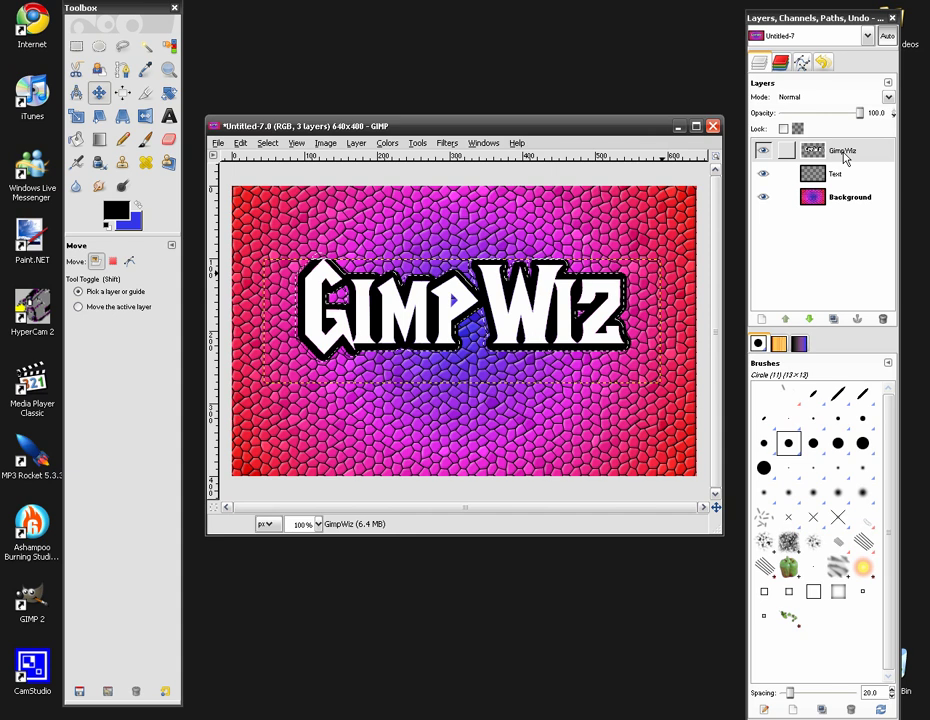
right_click(845, 158)
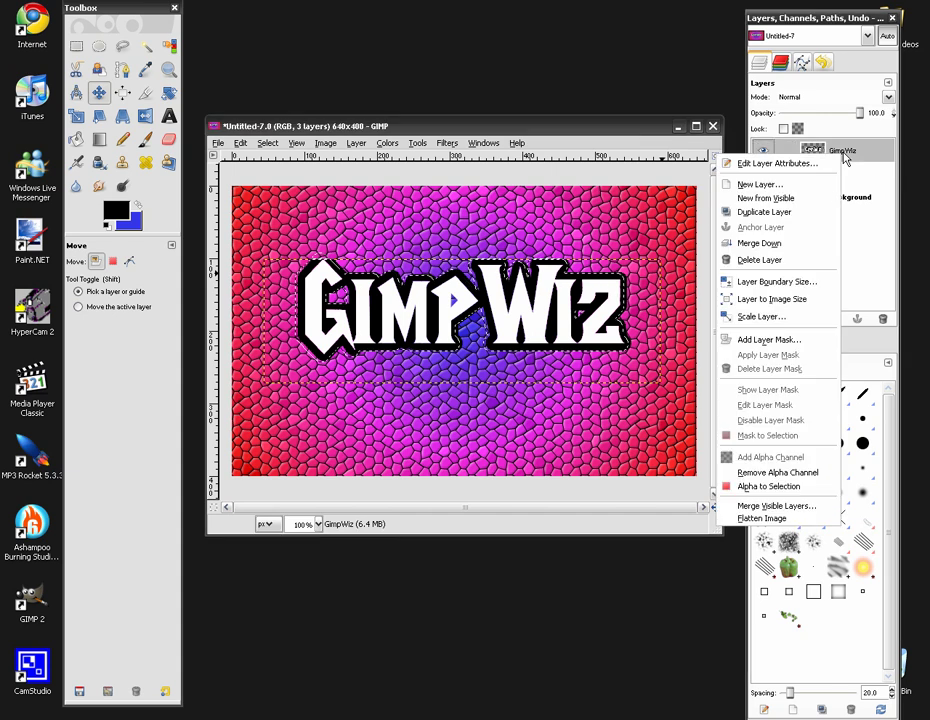
left_click(783, 243)
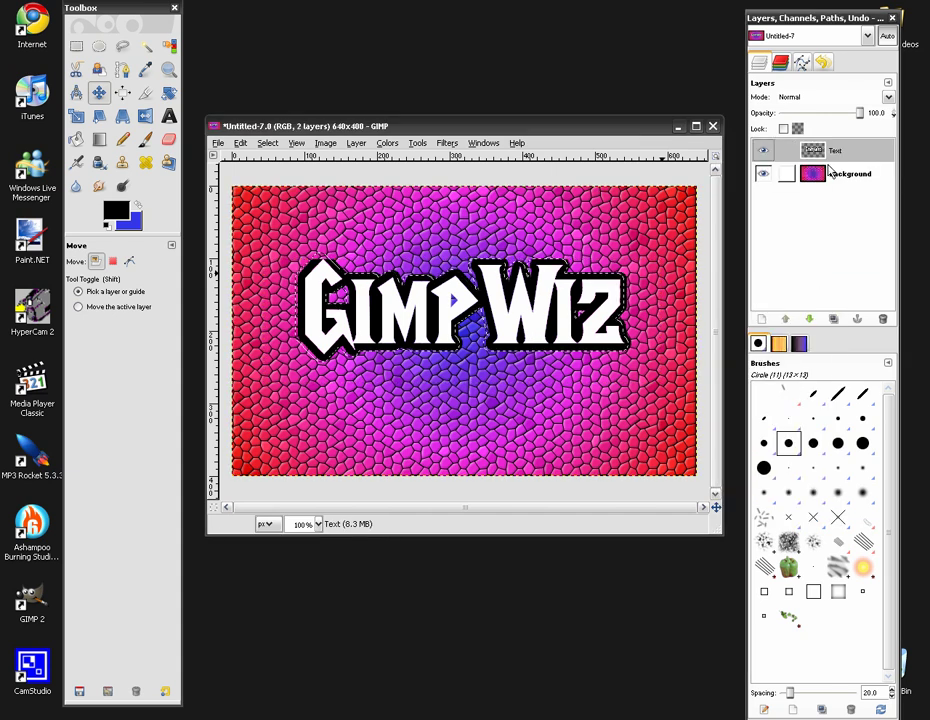
mouse_move(540, 291)
left_mouse_down()
mouse_move(535, 312)
mouse_move(536, 299)
left_mouse_up()
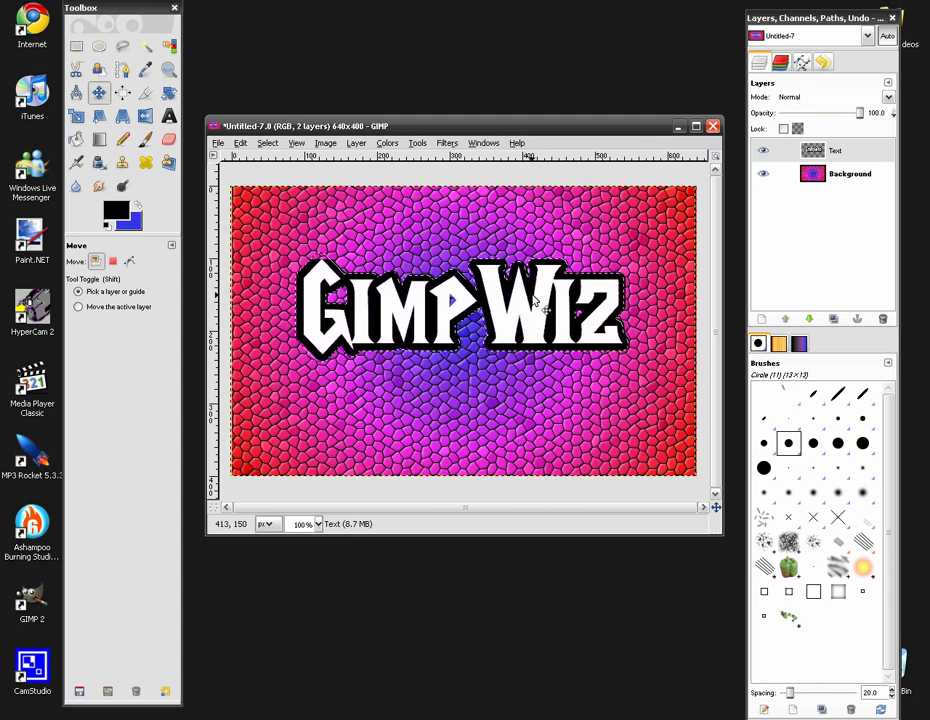
left_click(839, 157)
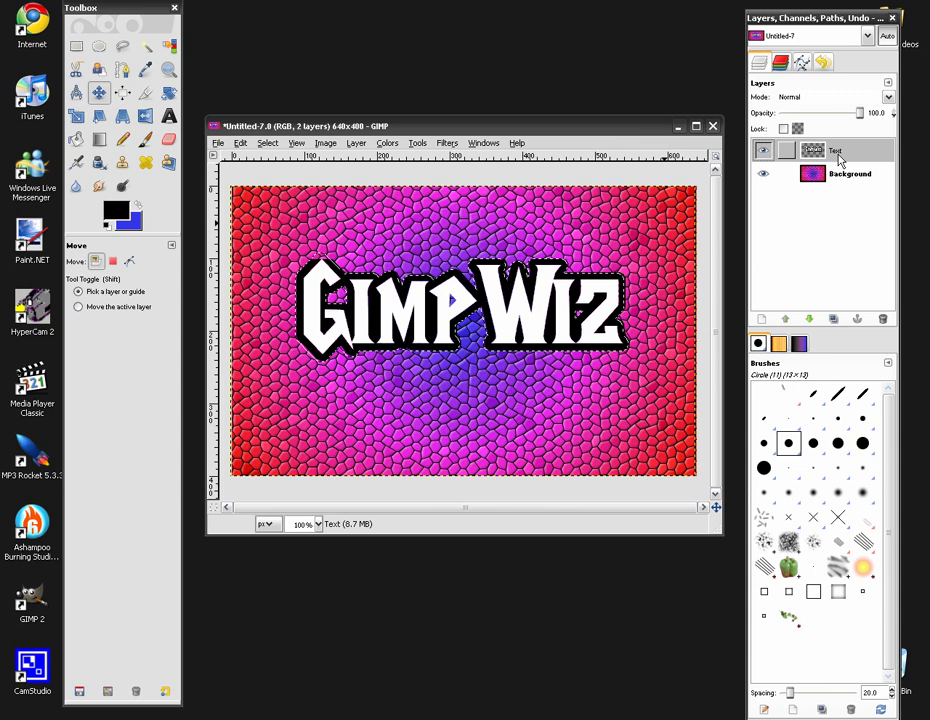
Select the Text layer's letter shapes via Alpha to Selection and open the Mosaic filter.
right_click(838, 154)
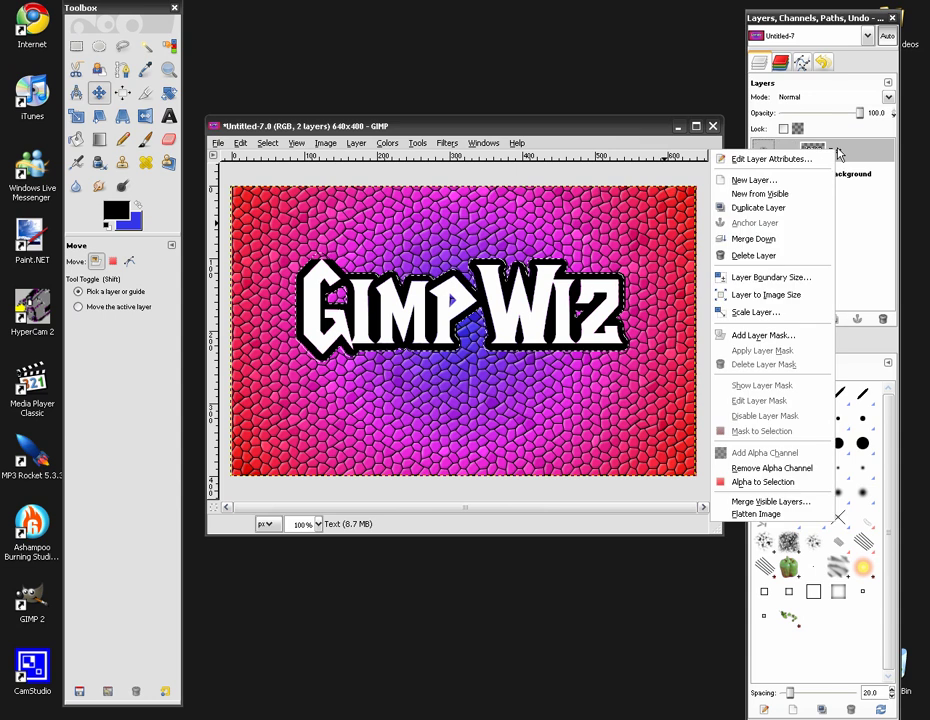
left_click(766, 482)
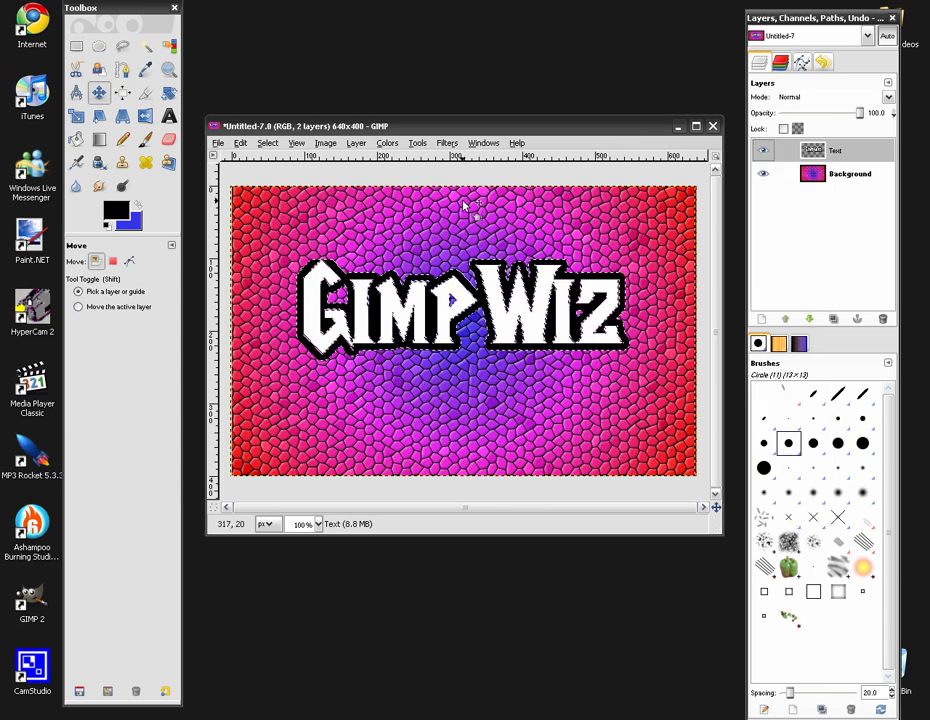
left_click(447, 144)
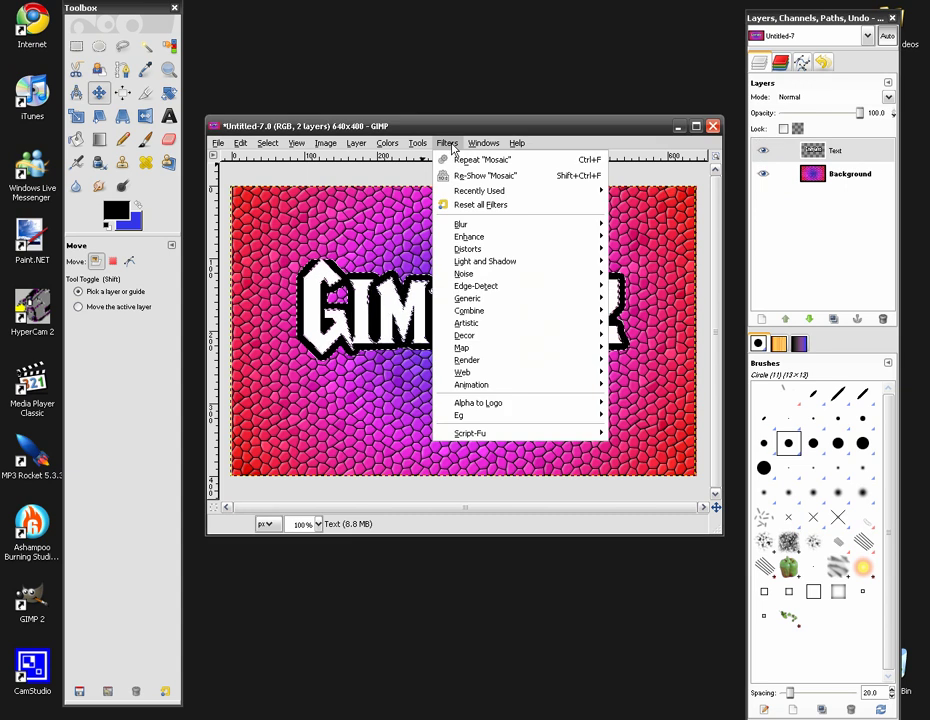
mouse_move(490, 250)
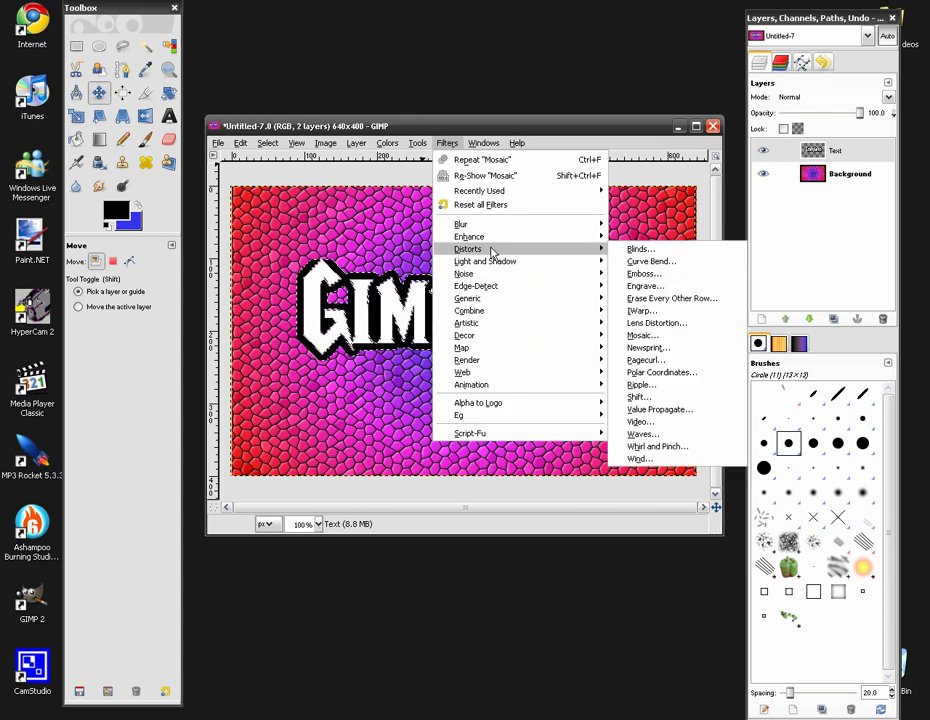
left_click(654, 340)
left_click_drag(198, 38, 388, 79)
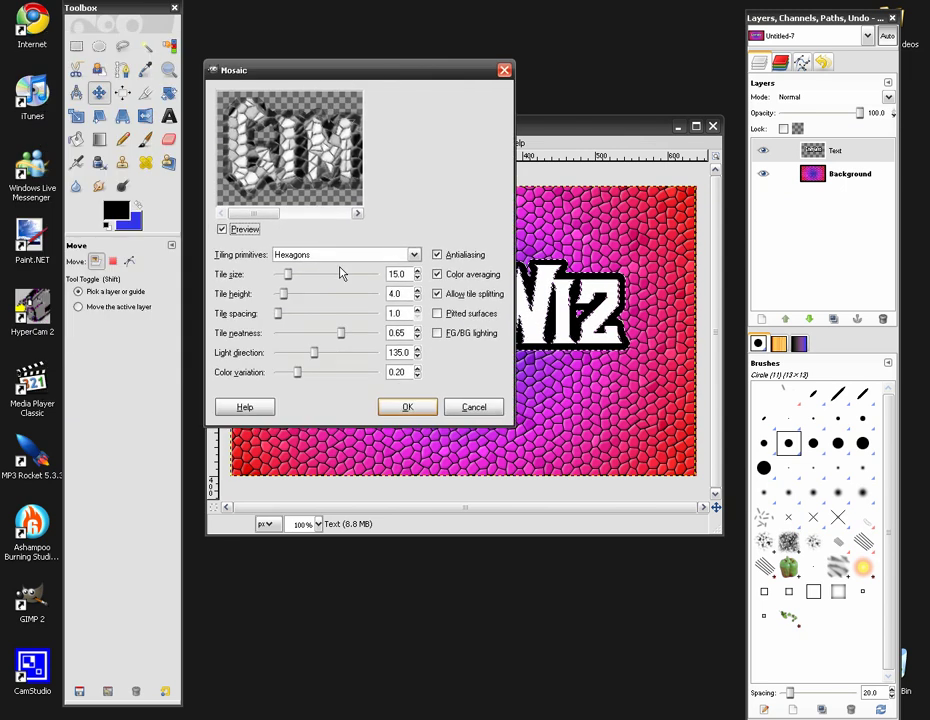
Apply the hexagon Mosaic with tile size 15 to the letters and select none.
left_click(407, 415)
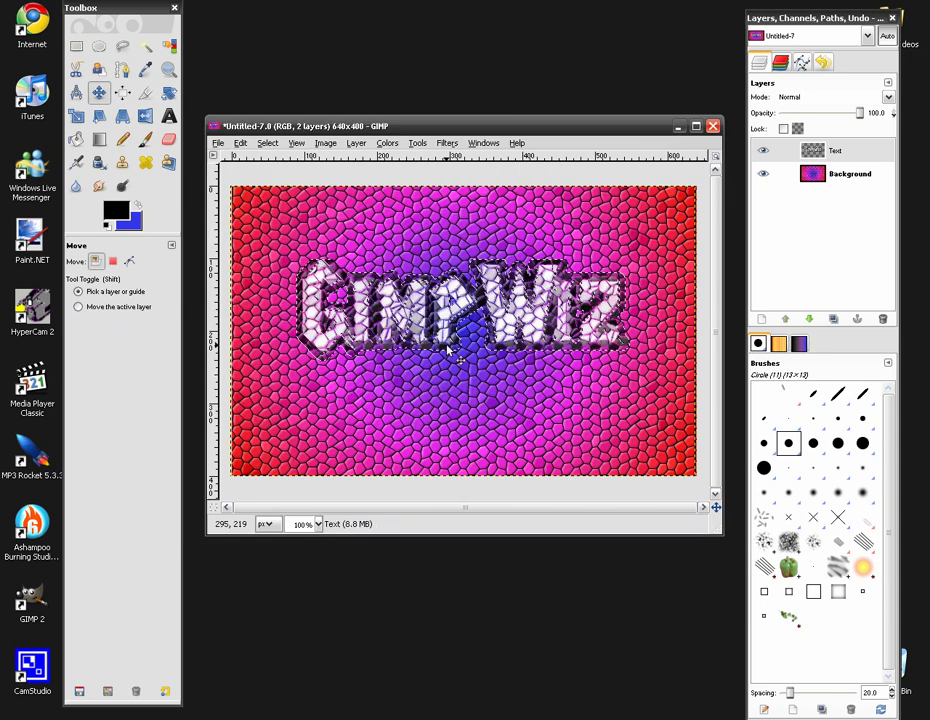
left_click(268, 143)
left_click(293, 181)
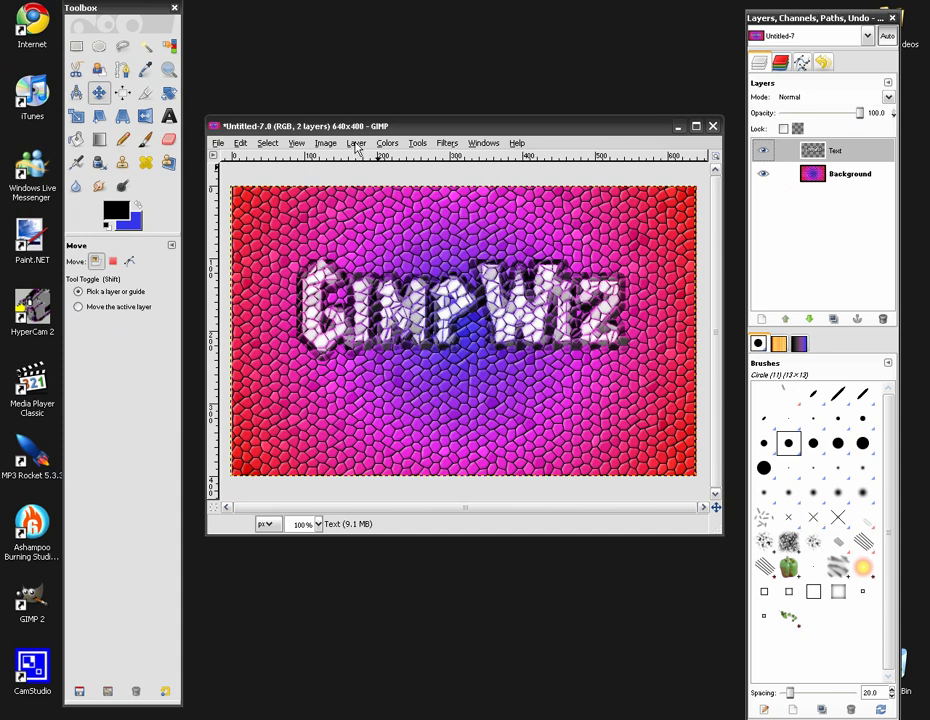
Brighten the tiled GimpWiz text with Brightness-Contrast at brightness 61 and contrast 70.
left_click(396, 148)
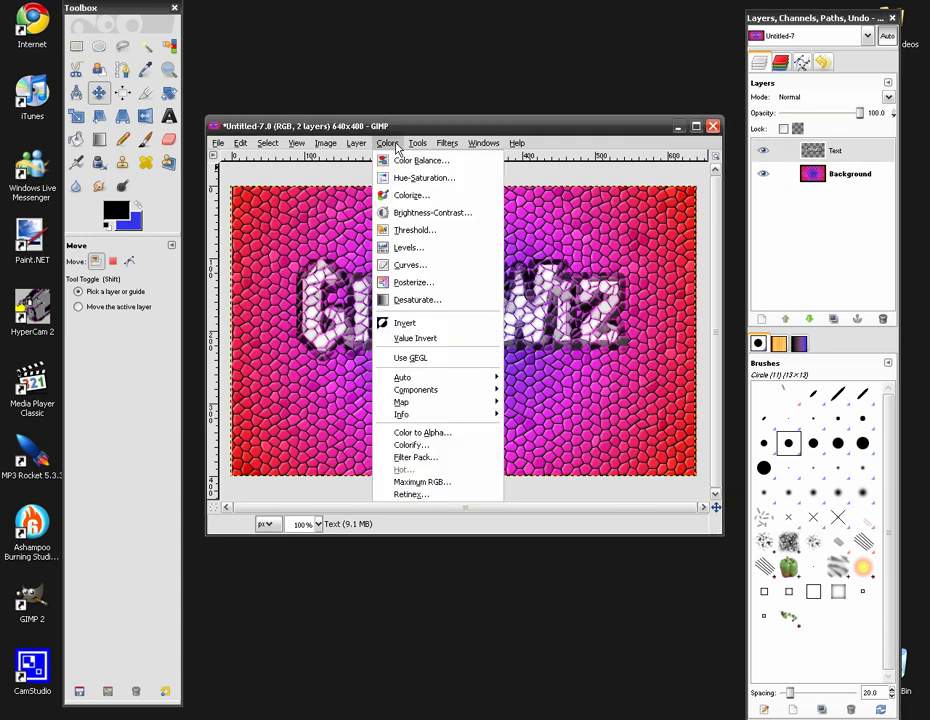
left_click(410, 213)
left_click_drag(201, 172, 252, 185)
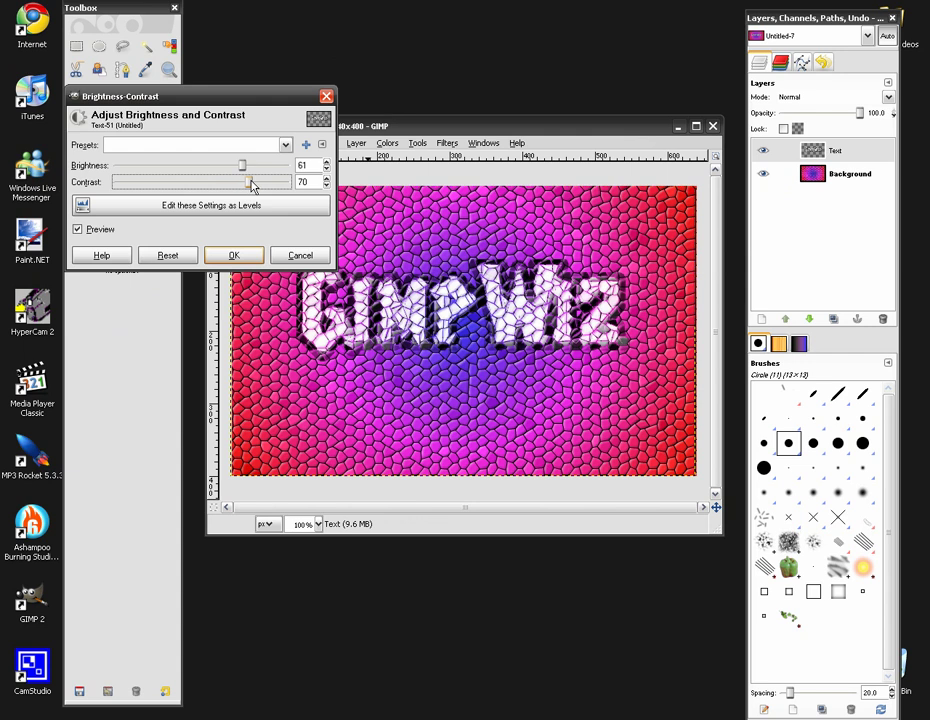
left_click(234, 256)
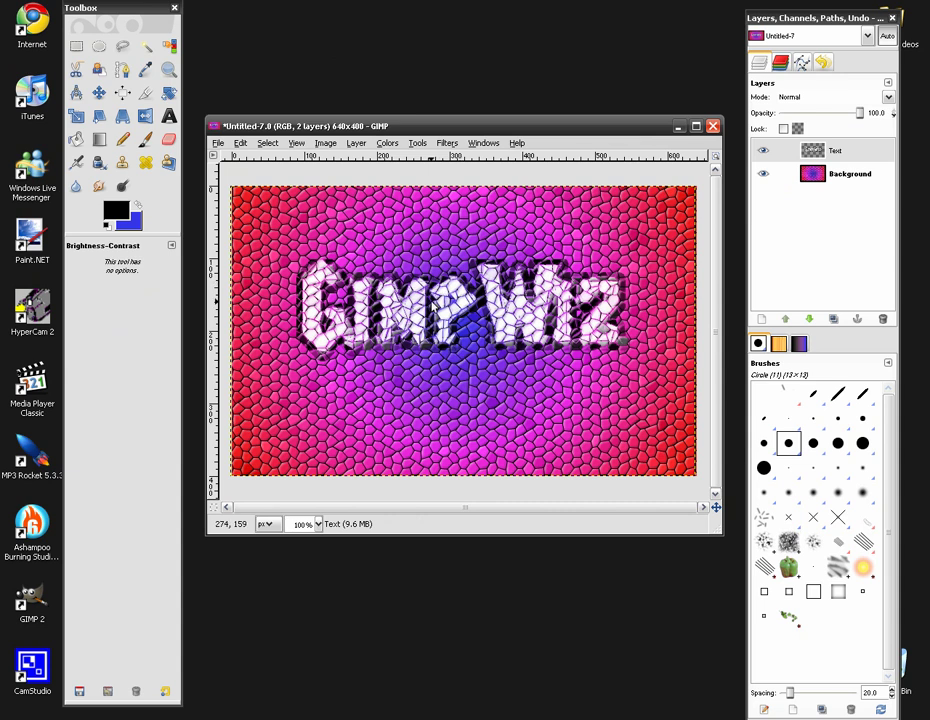
Add a black Drop Shadow with X and Y offsets of 10, blur 15, opacity 80.
left_click(447, 144)
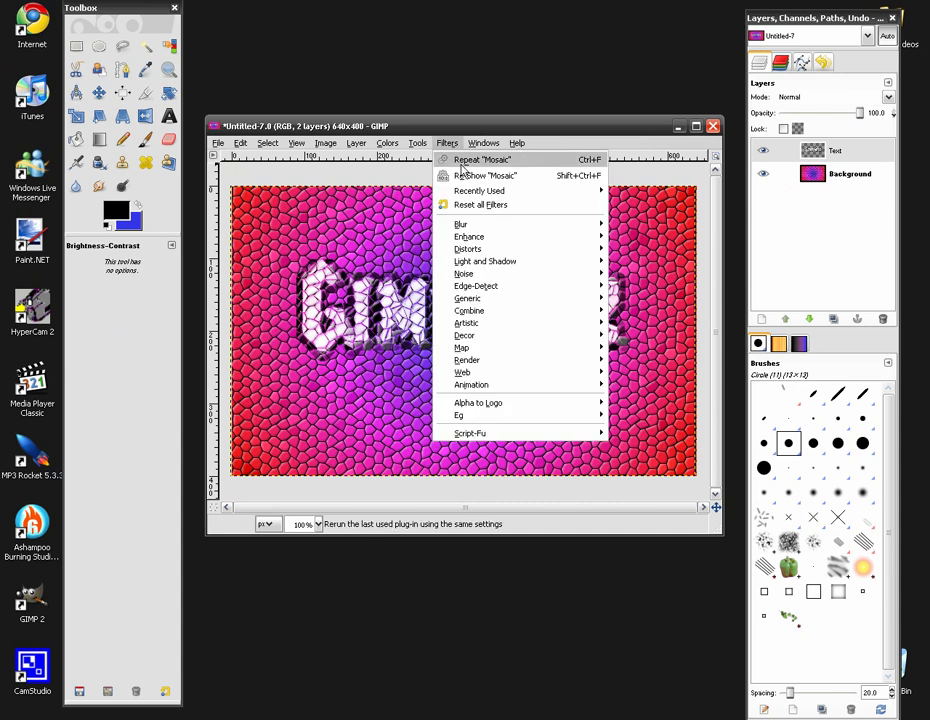
mouse_move(519, 266)
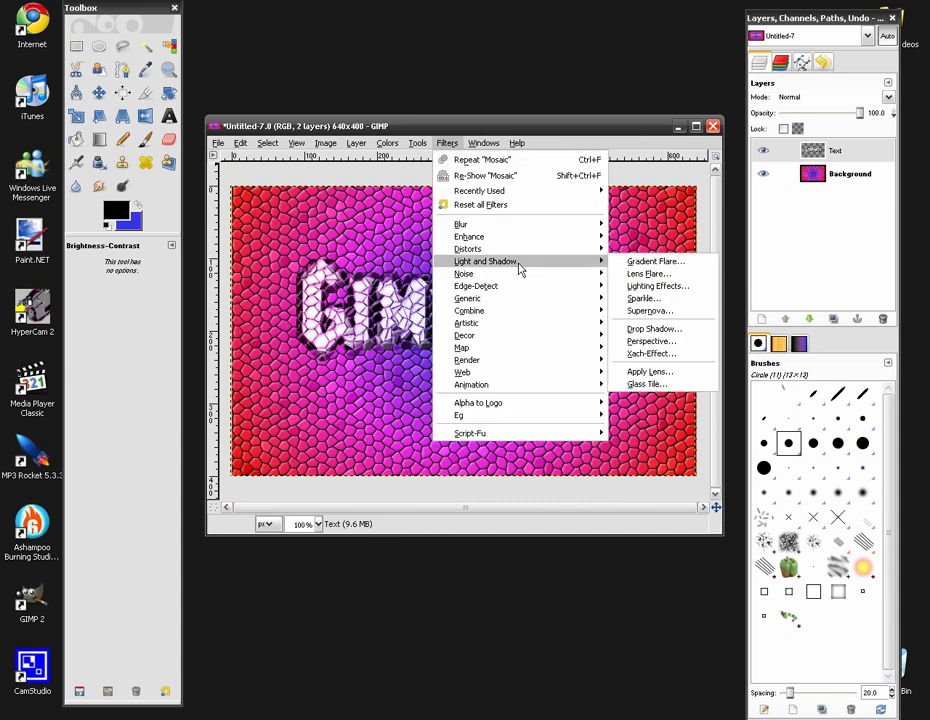
left_click(654, 329)
left_click_drag(176, 64, 272, 110)
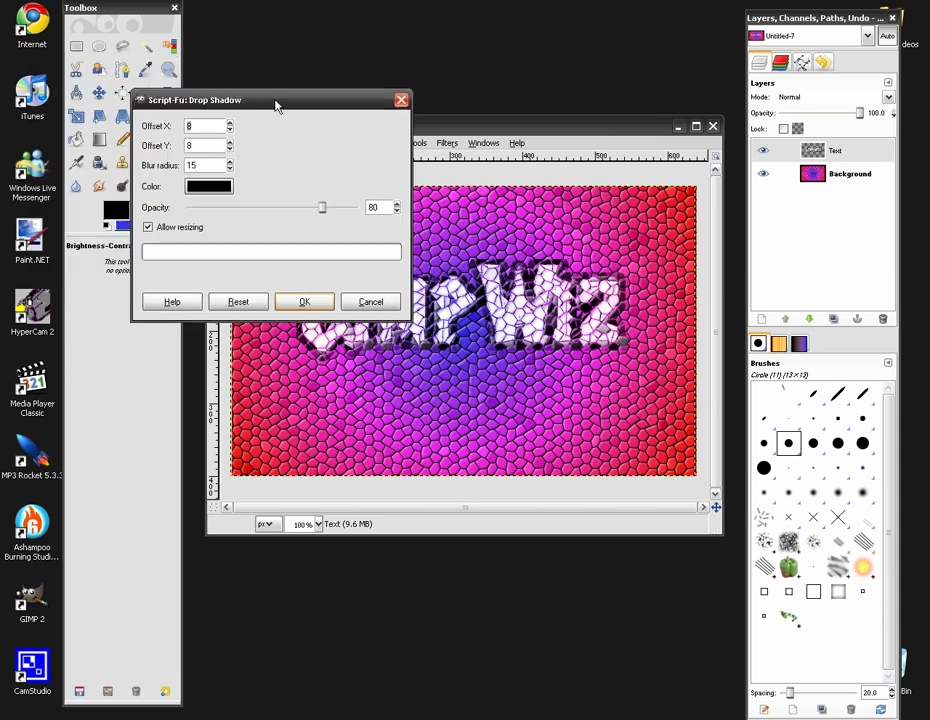
double_click(212, 126)
type("10")
double_click(214, 145)
type("10")
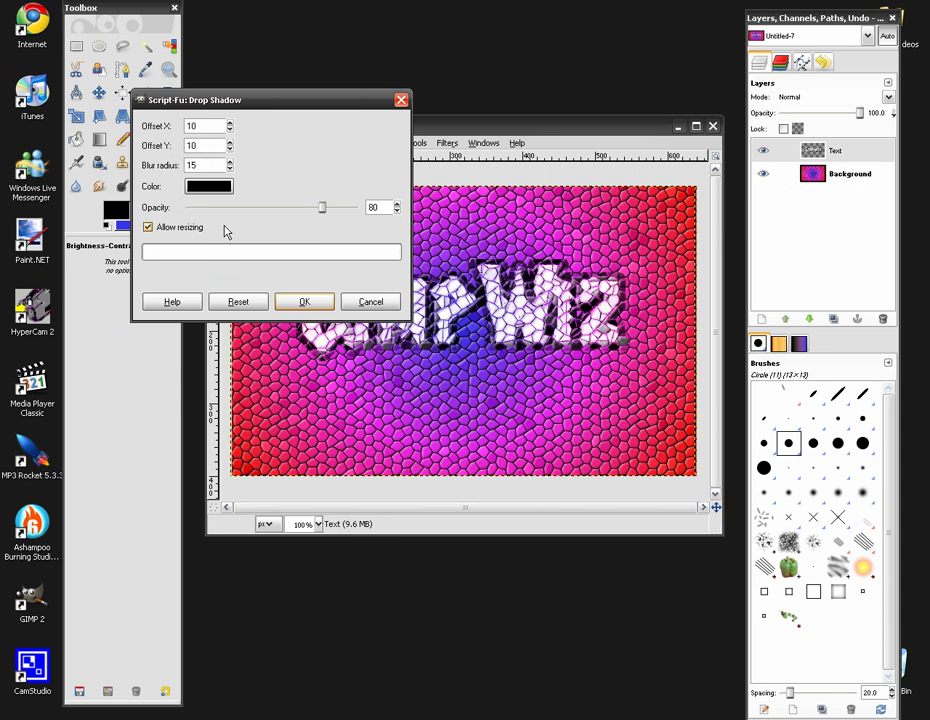
left_click(298, 302)
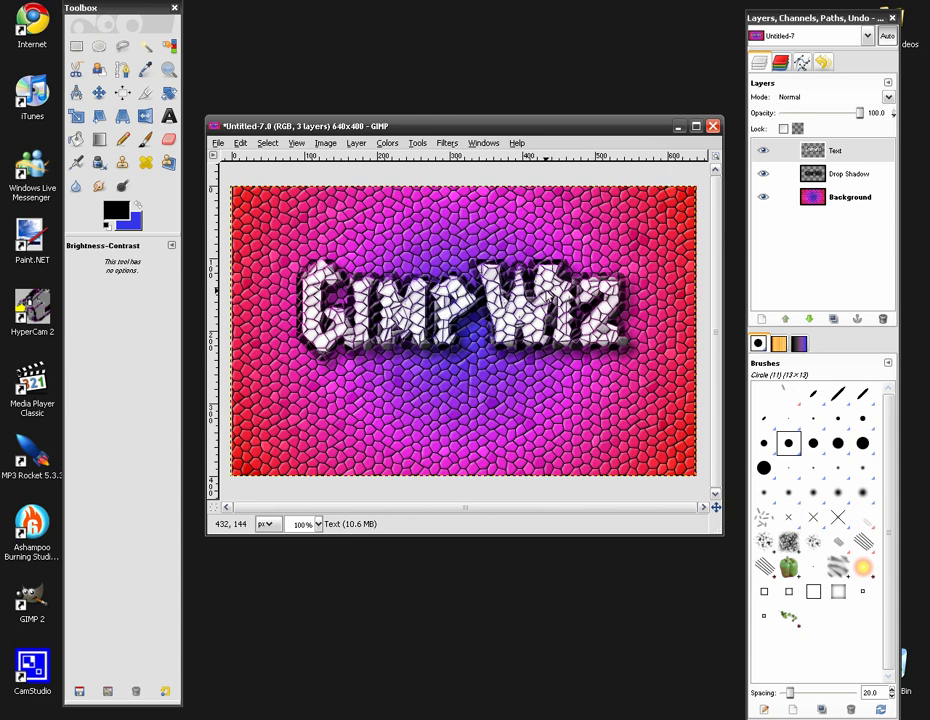
Merge the Text layer down into the Drop Shadow layer, leaving only Drop Shadow and Background.
left_click(841, 153)
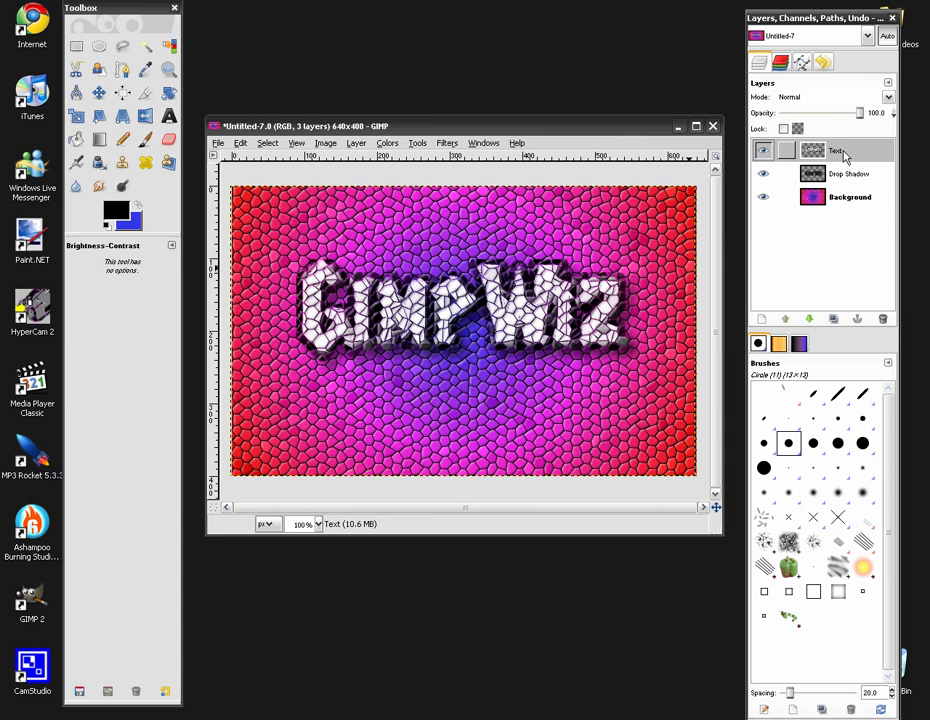
right_click(843, 155)
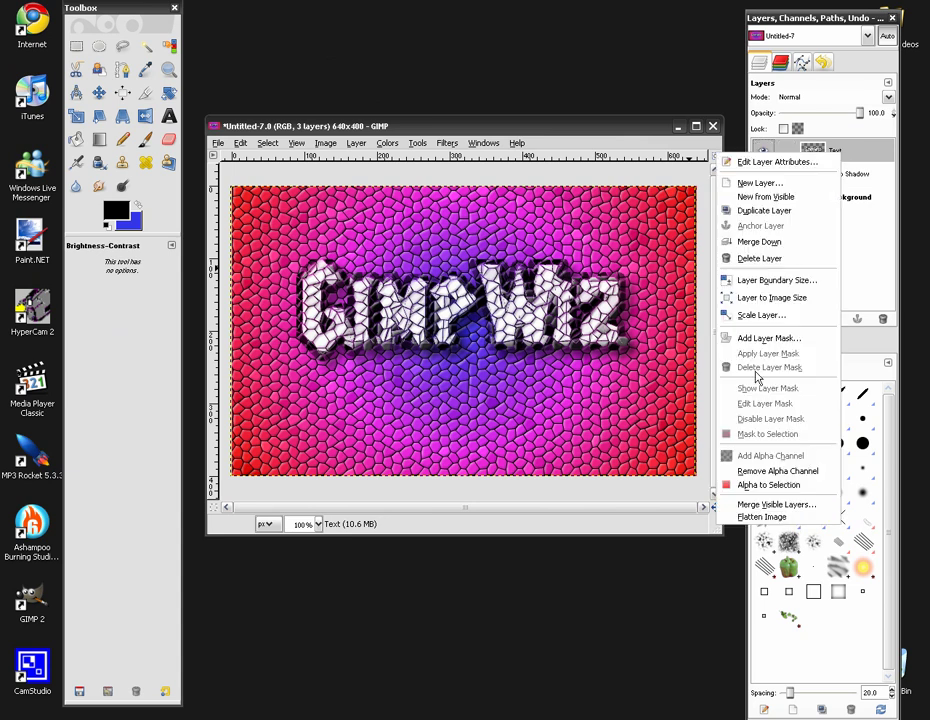
left_click(760, 242)
left_click(841, 175)
left_click(841, 153)
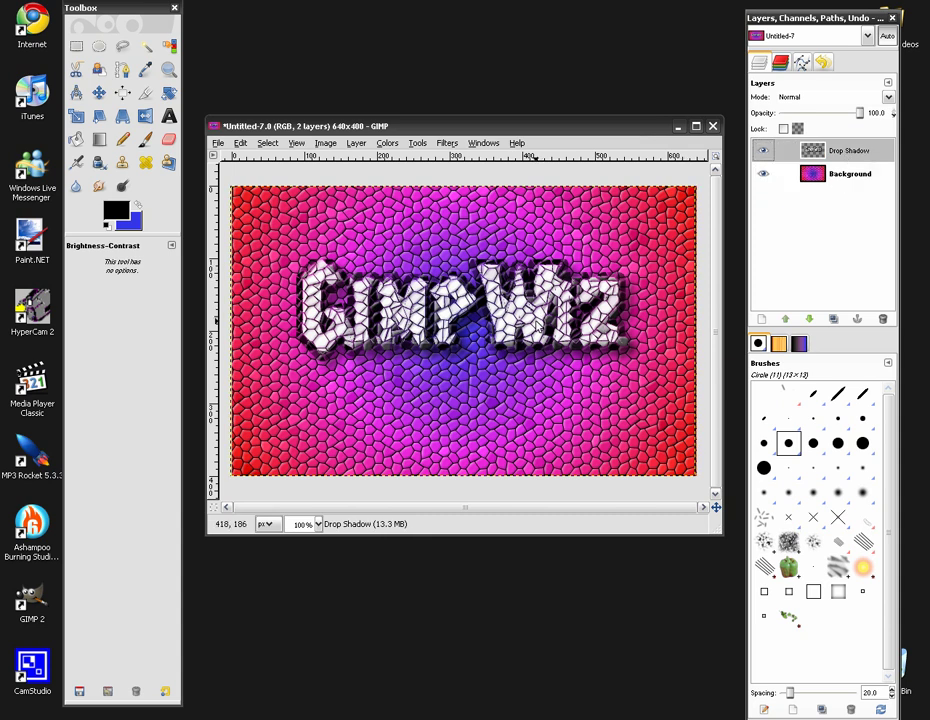
left_click_drag(327, 125, 363, 150)
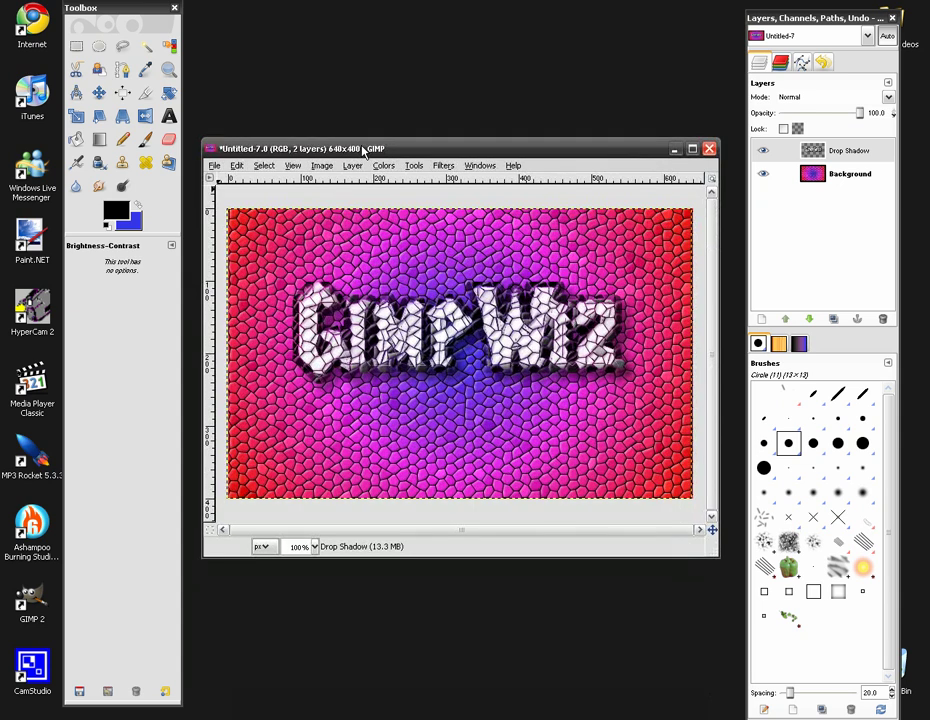